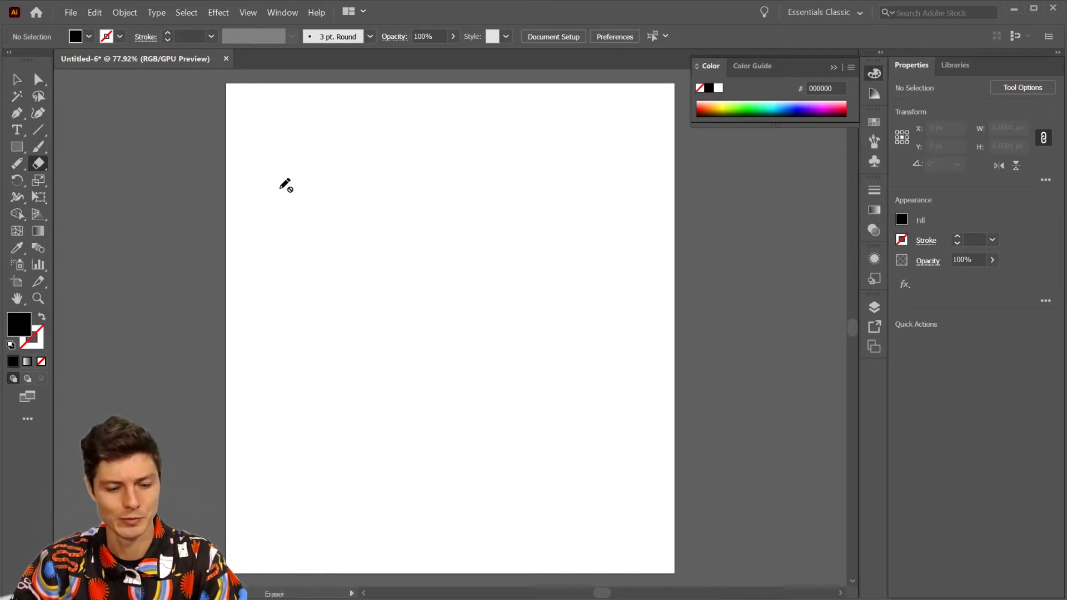
# - Draw a black Pencil blob and a rectangle moved up-left to overlap it from below
pyautogui.press('n')
pyautogui.moveTo(310, 166)
pyautogui.mouseDown()
pyautogui.moveTo(354, 257)
pyautogui.moveTo(468, 163)
pyautogui.moveTo(405, 114)
pyautogui.moveTo(310, 165)
pyautogui.mouseUp()
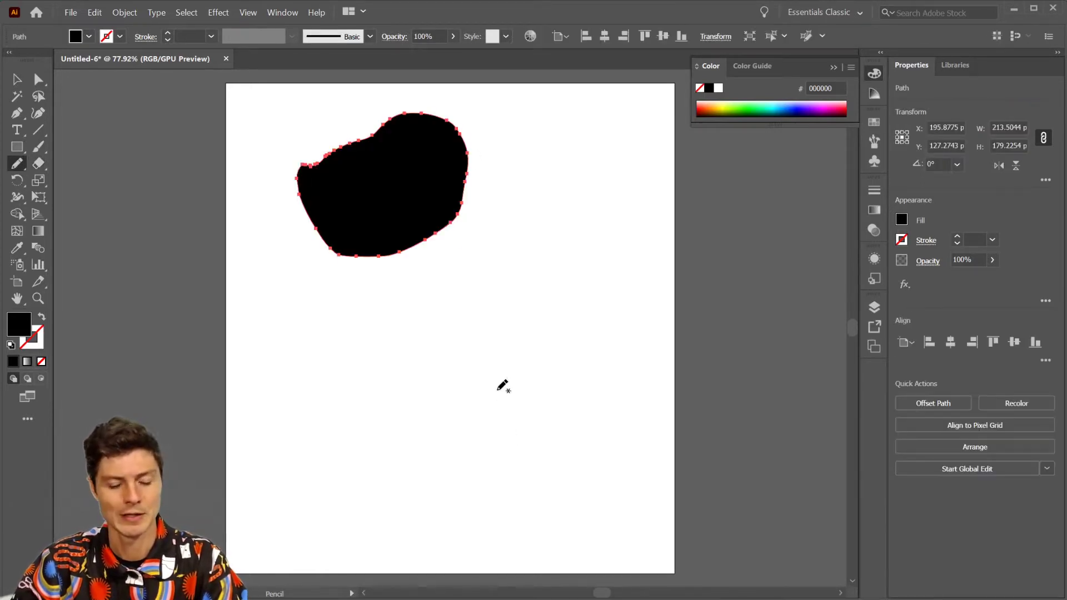
pyautogui.press('m')
pyautogui.moveTo(388, 295); pyautogui.dragTo(573, 481)
pyautogui.press('v')
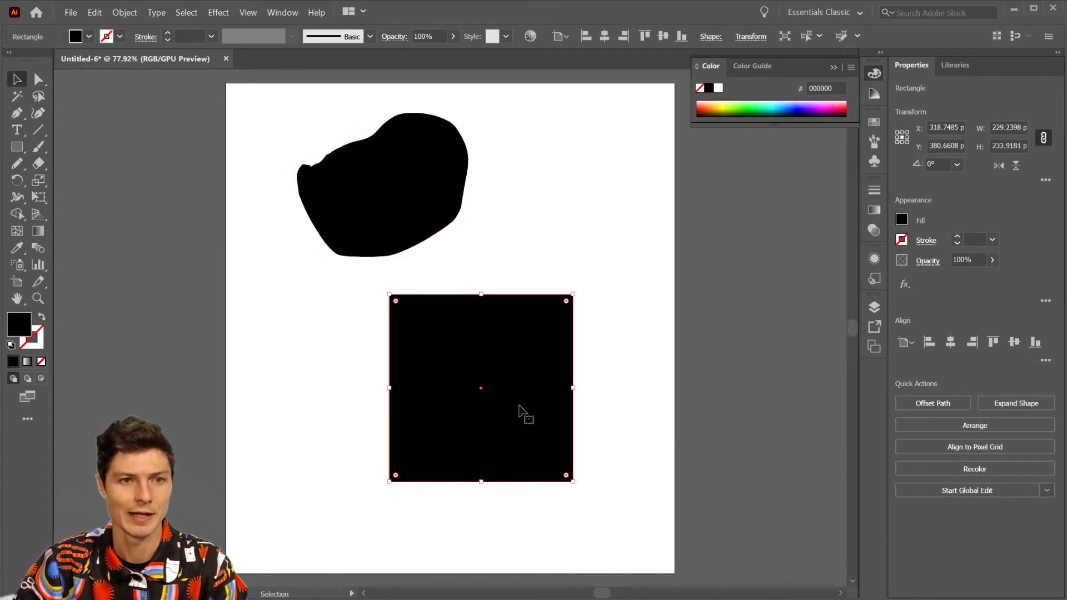
pyautogui.moveTo(516, 387); pyautogui.dragTo(489, 309)
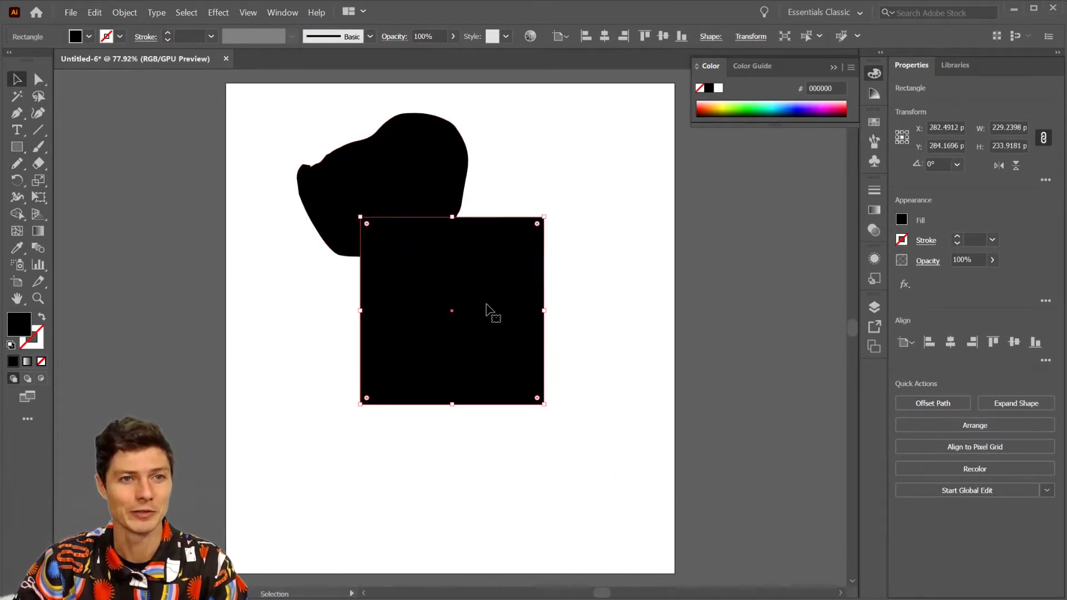
# - Draw an ellipse overlapping the rectangle's lower right, then deselect it
pyautogui.press('l')
pyautogui.moveTo(603, 283); pyautogui.dragTo(439, 521)
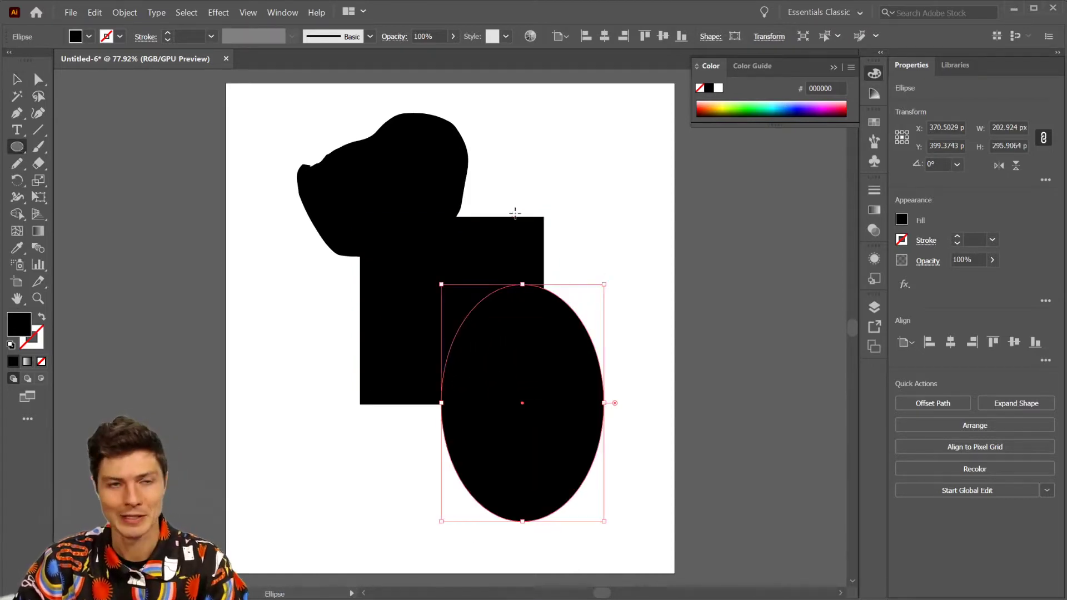
pyautogui.press('v')
pyautogui.click(582, 159)
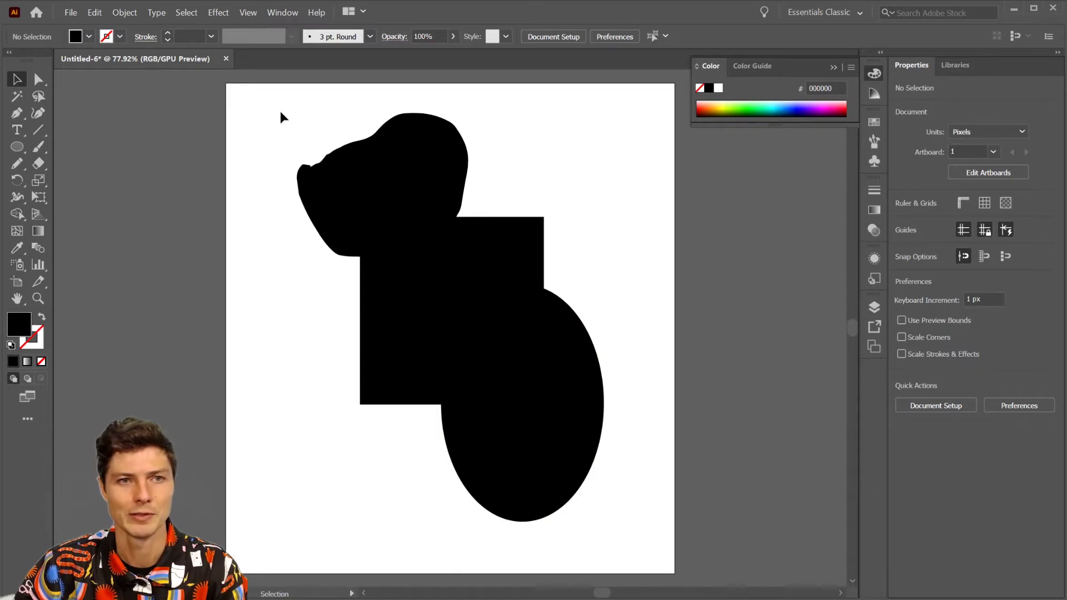
# - Marquee-select the blob, rectangle and ellipse and begin a Shape Builder drag over the rectangle
pyautogui.moveTo(281, 111); pyautogui.dragTo(618, 535)
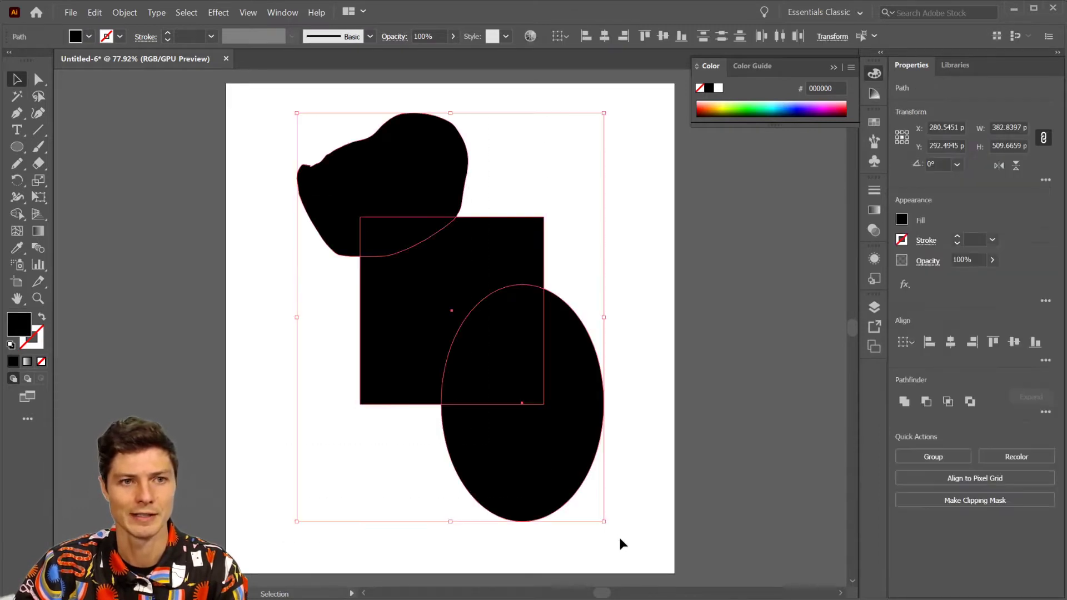
pyautogui.click(16, 221)
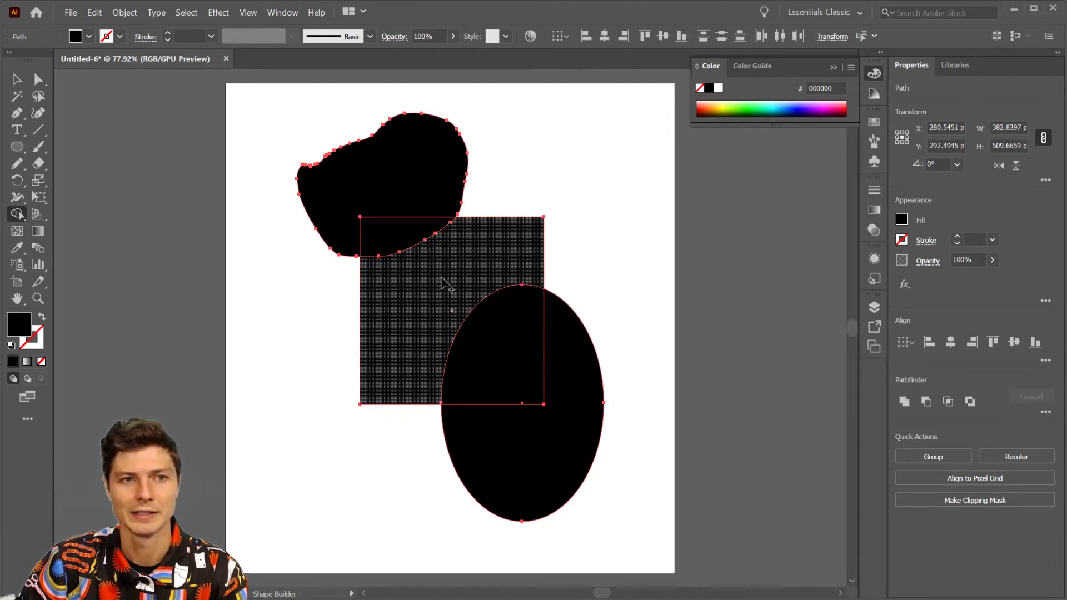
pyautogui.moveTo(442, 284); pyautogui.dragTo(506, 361)
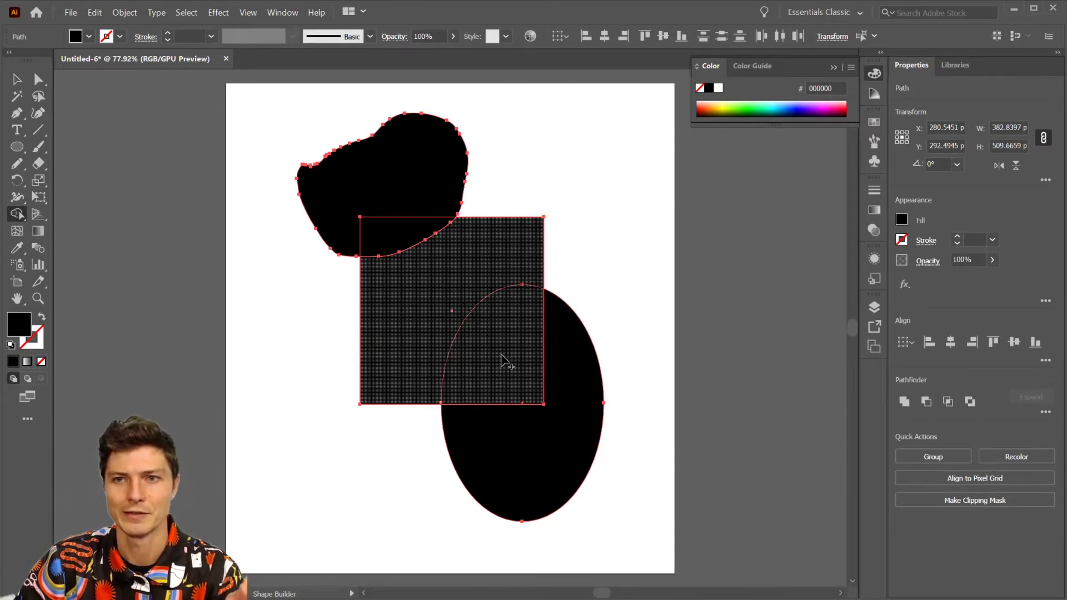
# - Shape Builder-drag across the rectangle, ellipse and blob to join them, then reselect the shapes
pyautogui.moveTo(501, 356); pyautogui.dragTo(500, 358)
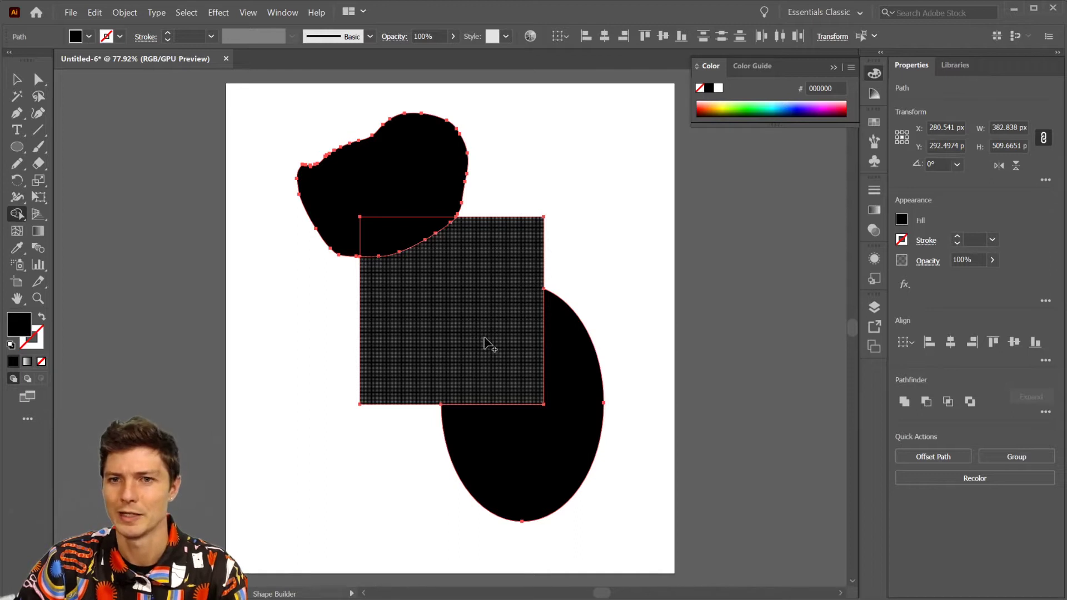
pyautogui.moveTo(484, 337)
pyautogui.mouseDown()
pyautogui.moveTo(499, 433)
pyautogui.moveTo(538, 469)
pyautogui.mouseUp()
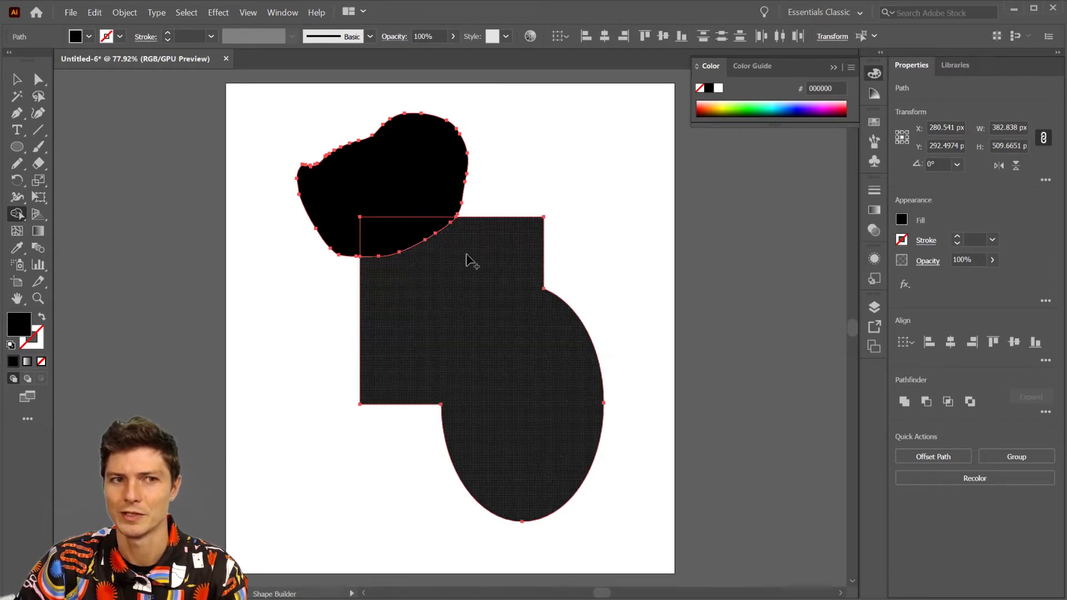
pyautogui.moveTo(469, 272)
pyautogui.mouseDown()
pyautogui.moveTo(420, 211)
pyautogui.moveTo(416, 159)
pyautogui.mouseUp()
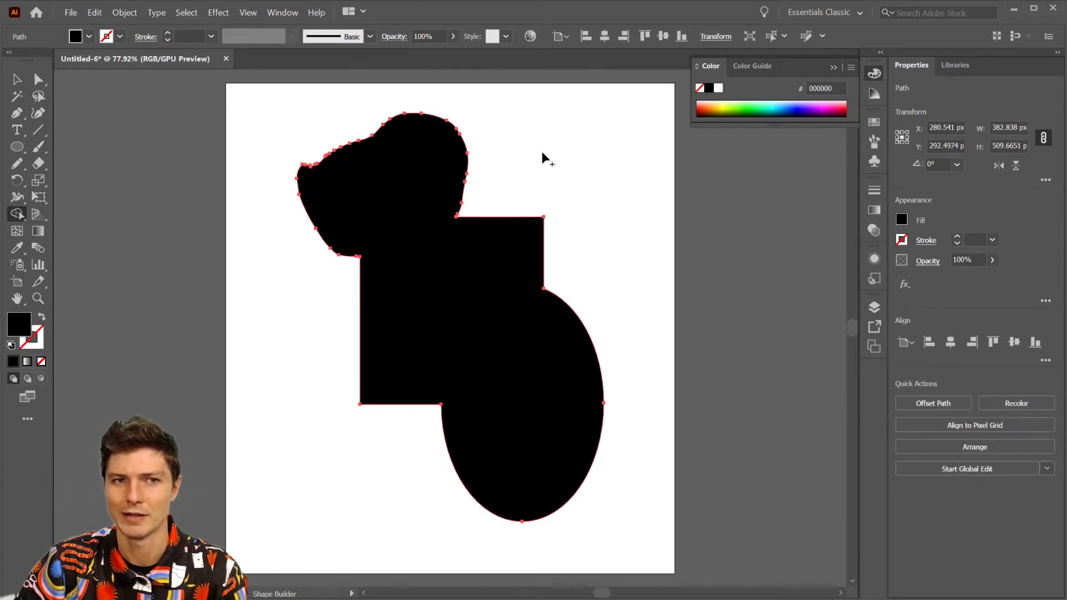
pyautogui.press('v')
pyautogui.click(553, 155)
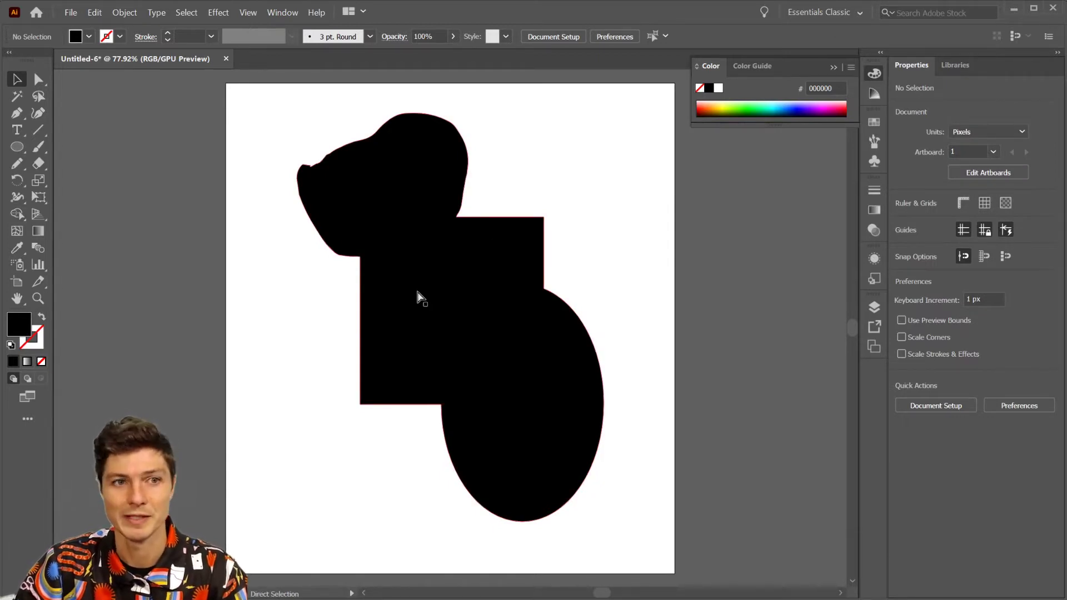
pyautogui.click(418, 293)
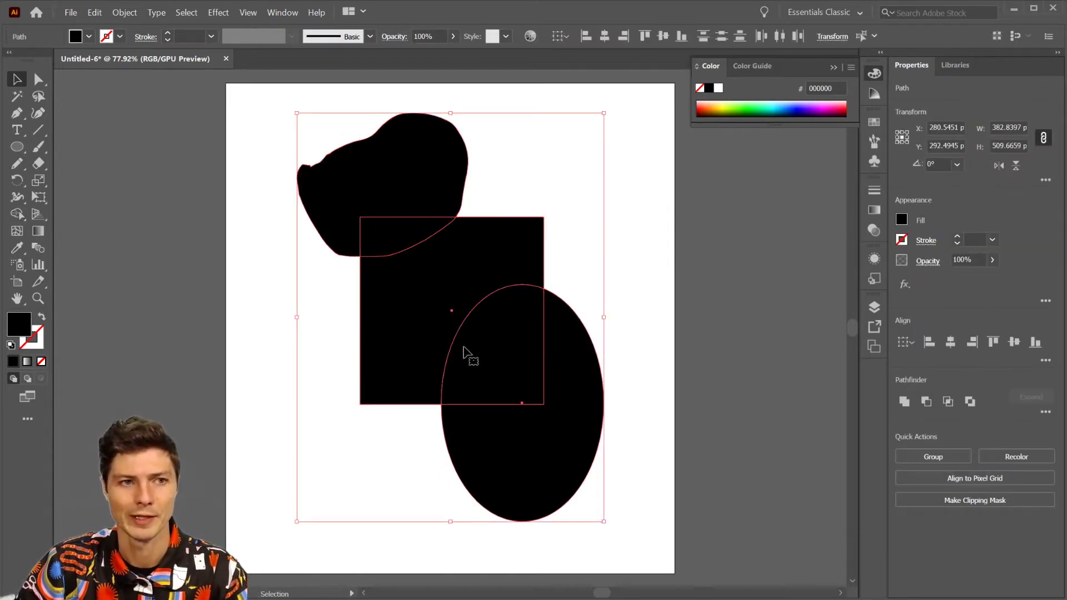
# - Undo a three-way Shape Builder merge, then merge only the blob into the rectangle
pyautogui.click(22, 220)
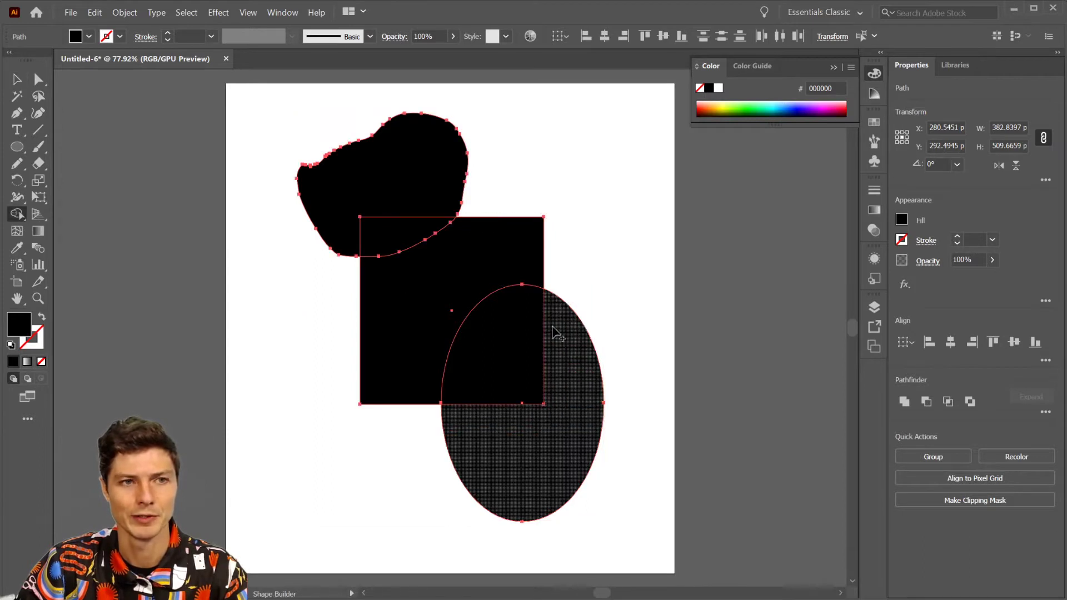
pyautogui.moveTo(528, 445)
pyautogui.mouseDown()
pyautogui.moveTo(505, 342)
pyautogui.moveTo(383, 178)
pyautogui.mouseUp()
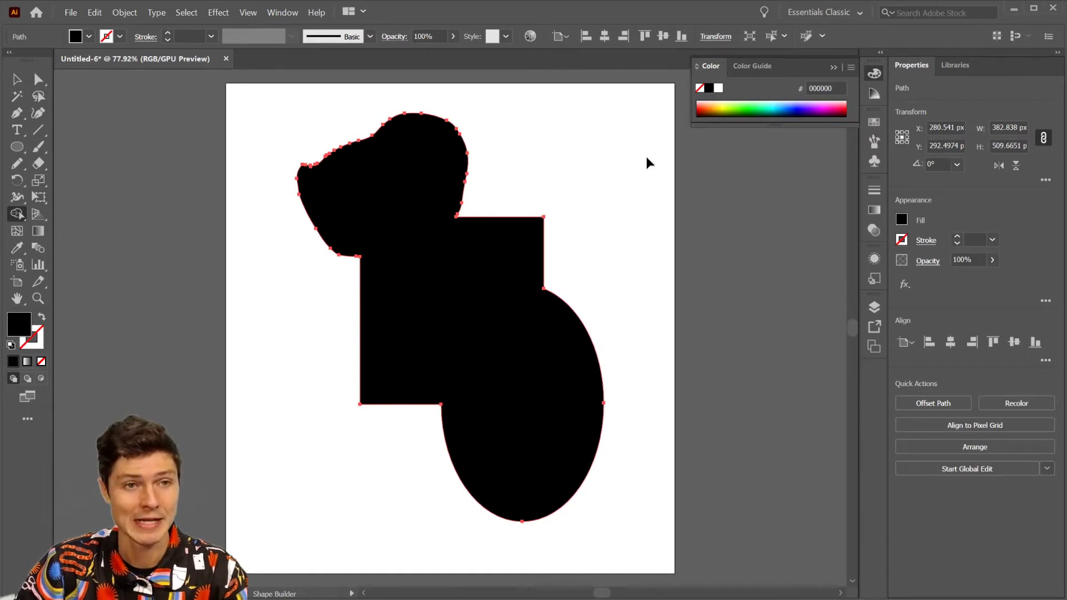
pyautogui.hotkey('ctrl', 'z')
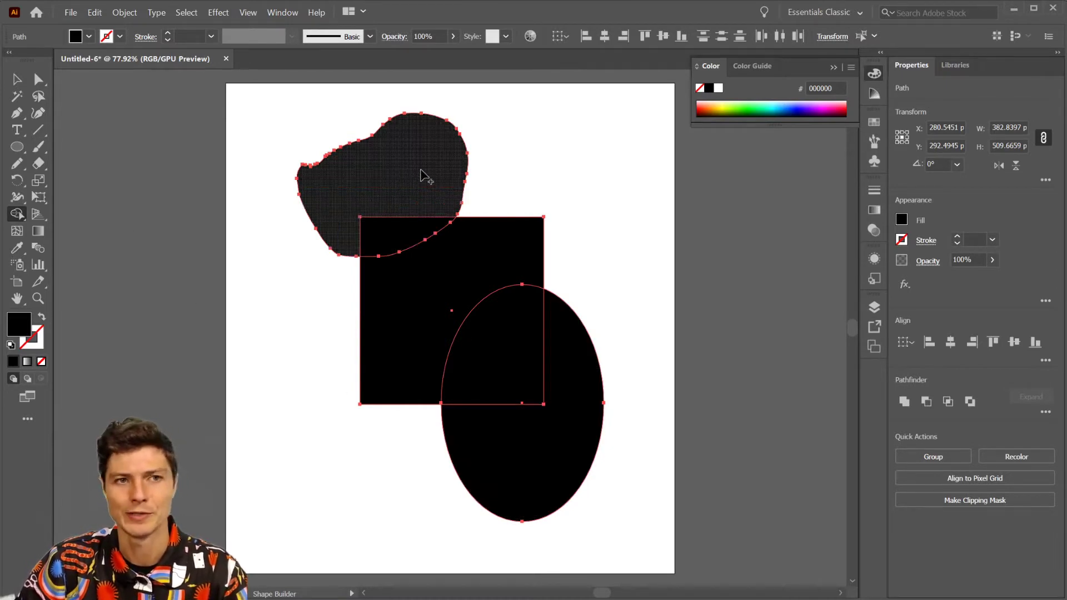
pyautogui.moveTo(420, 177)
pyautogui.mouseDown()
pyautogui.moveTo(417, 242)
pyautogui.moveTo(445, 290)
pyautogui.mouseUp()
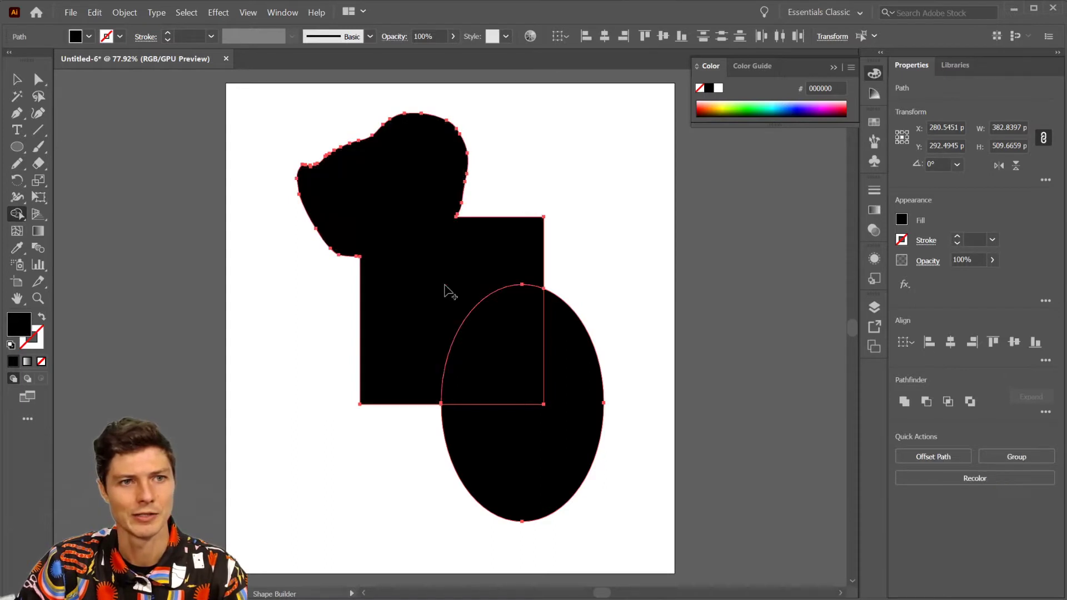
# - Split off and delete the ellipse-rectangle overlap piece, then undo that deletion
pyautogui.press('a')
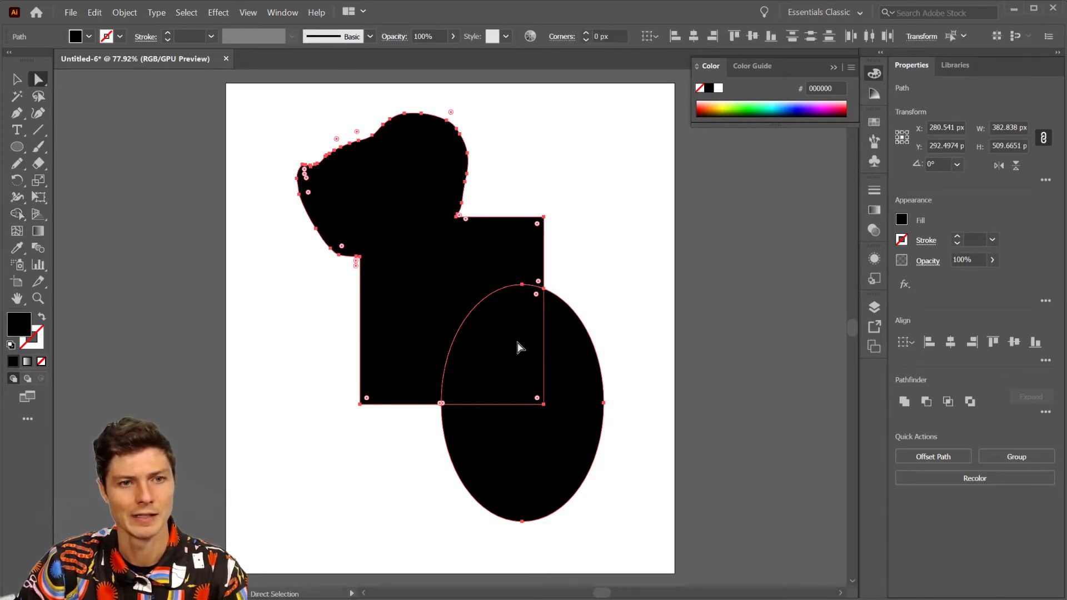
pyautogui.click(519, 343)
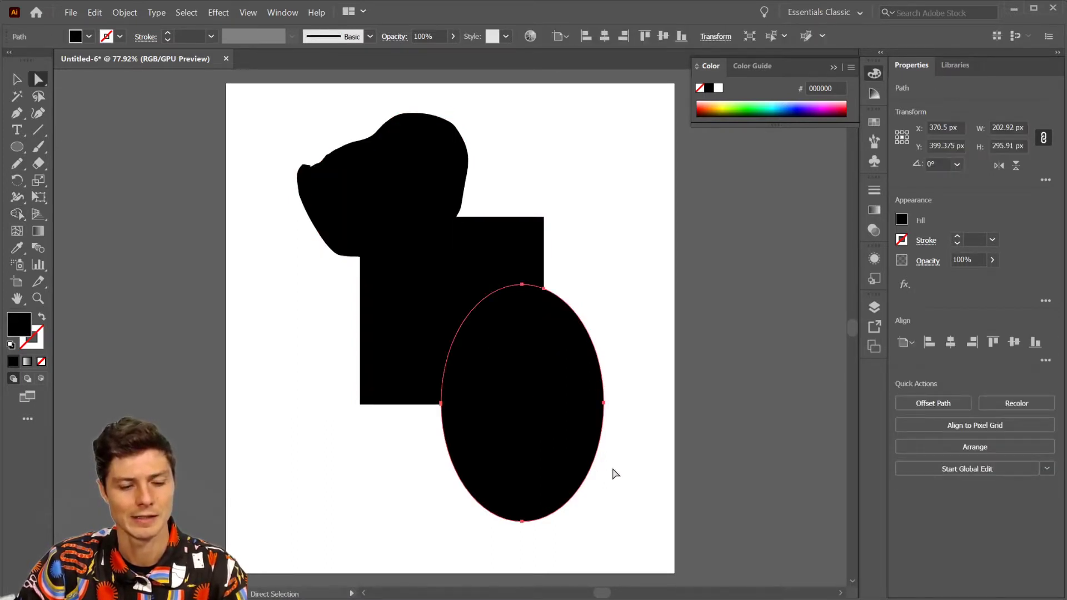
pyautogui.hotkey('ctrl', 'a')
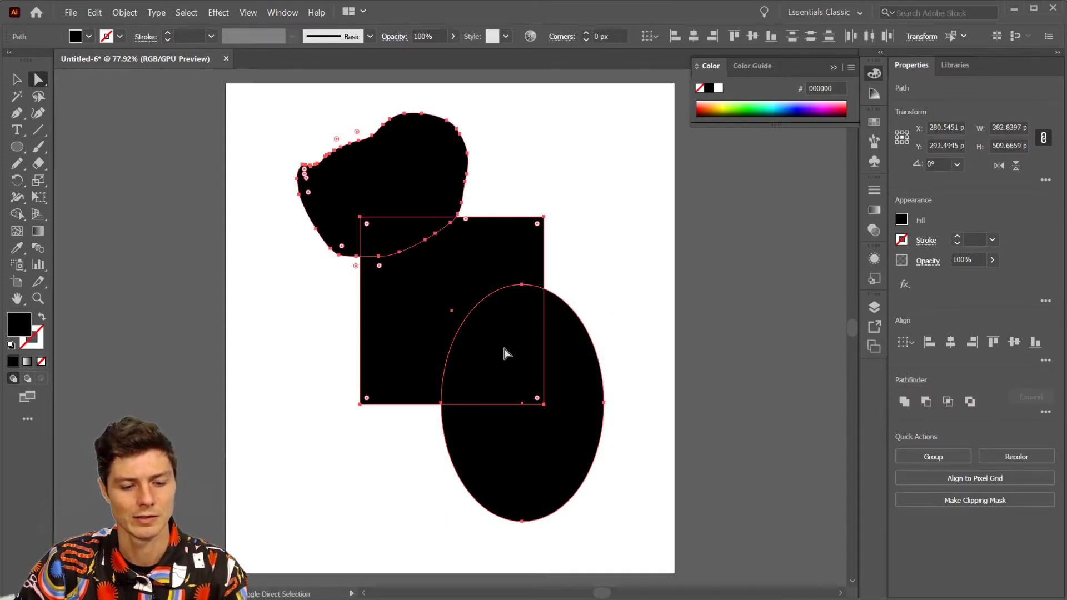
pyautogui.hotkey('shift', 'm')
pyautogui.click(519, 340)
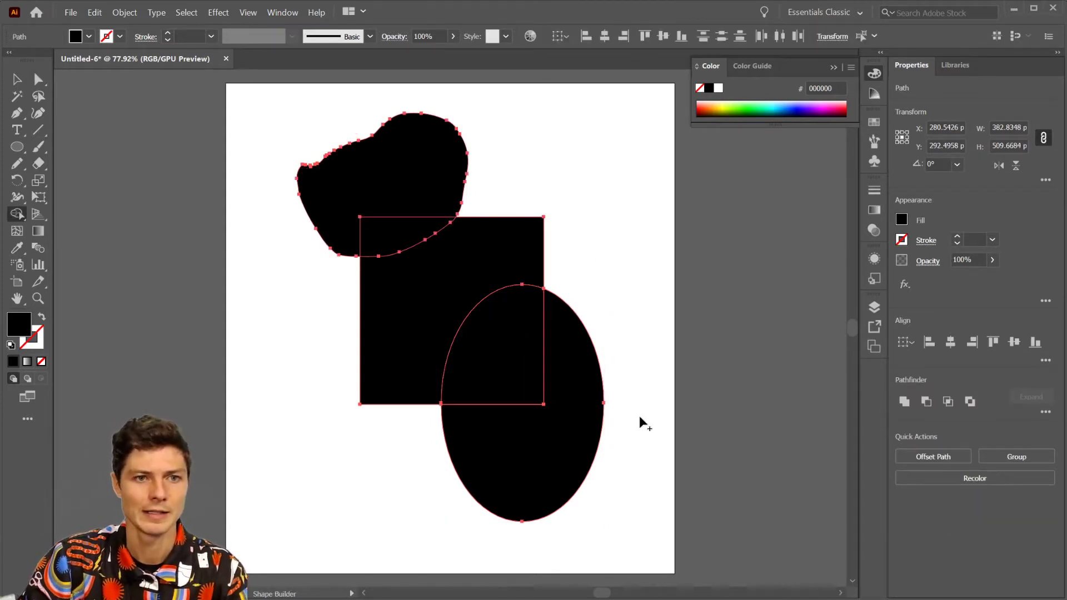
pyautogui.press('a')
pyautogui.click(519, 328)
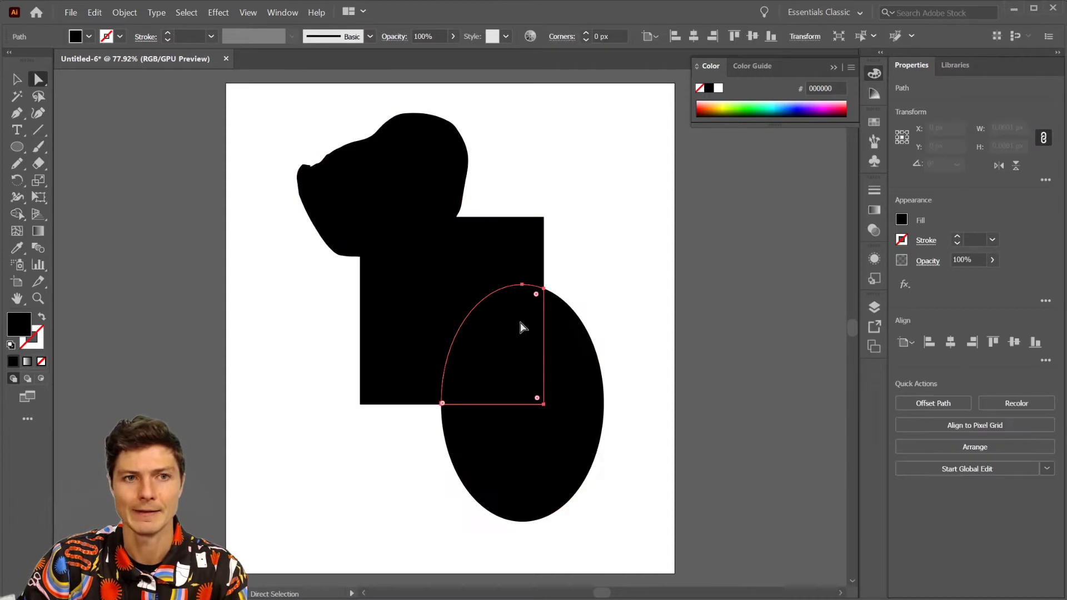
pyautogui.press('Delete')
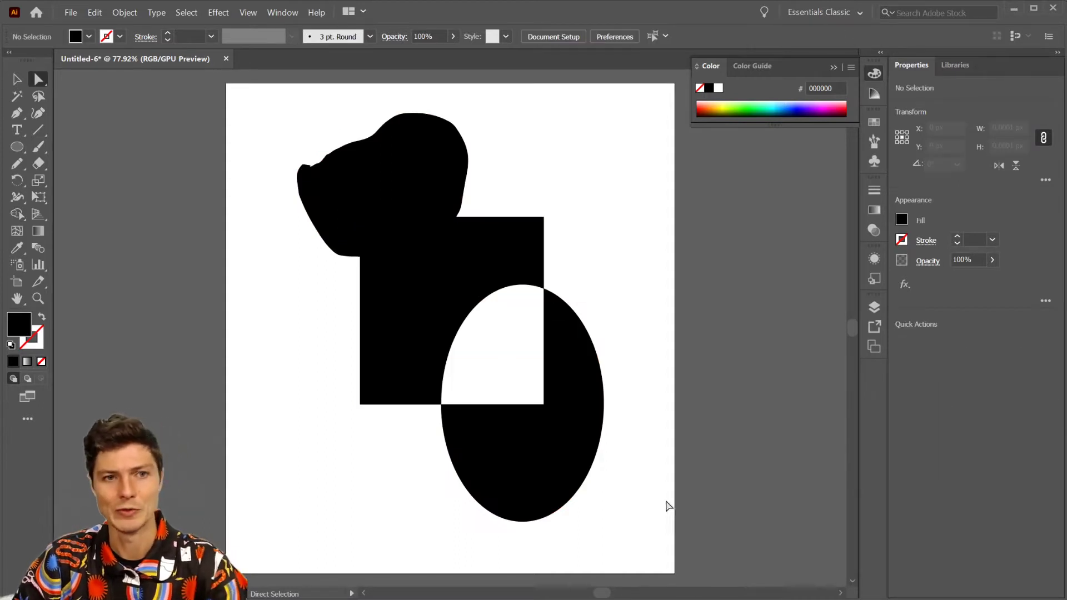
pyautogui.hotkey('ctrl', 'z')
pyautogui.hotkey('ctrl', 'z')
pyautogui.hotkey('ctrl', 'z')
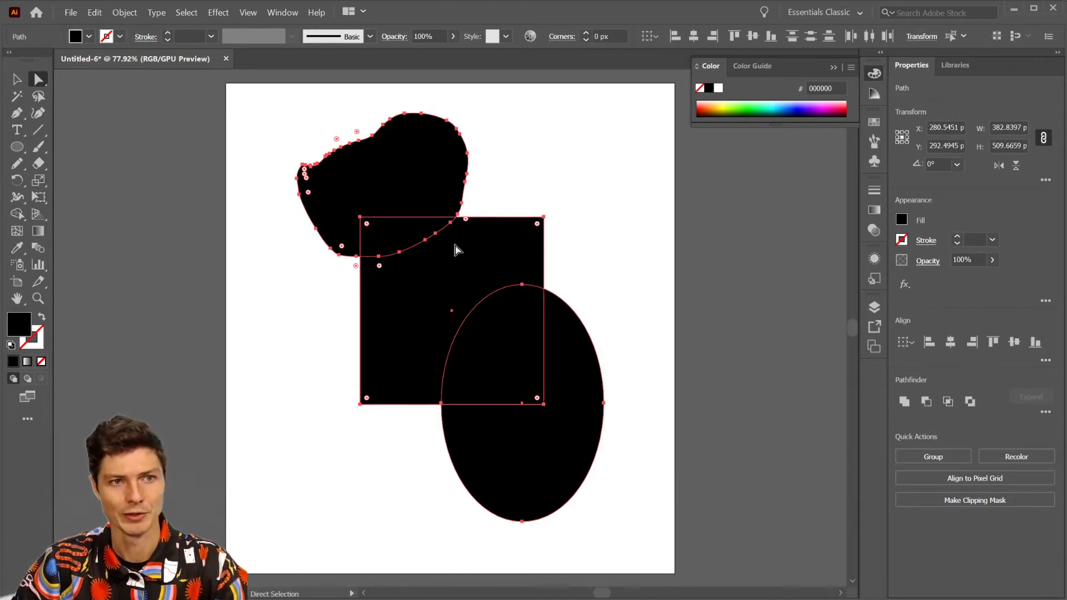
# - Split off the blob-rectangle overlap piece with Shape Builder and delete it
pyautogui.hotkey('shift', 'm')
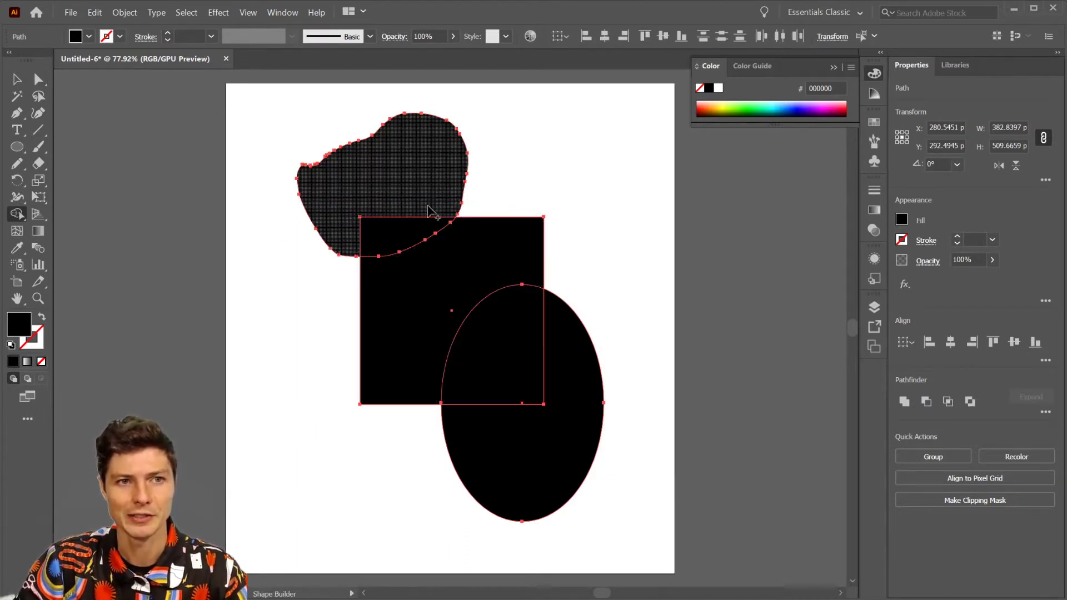
pyautogui.click(404, 234)
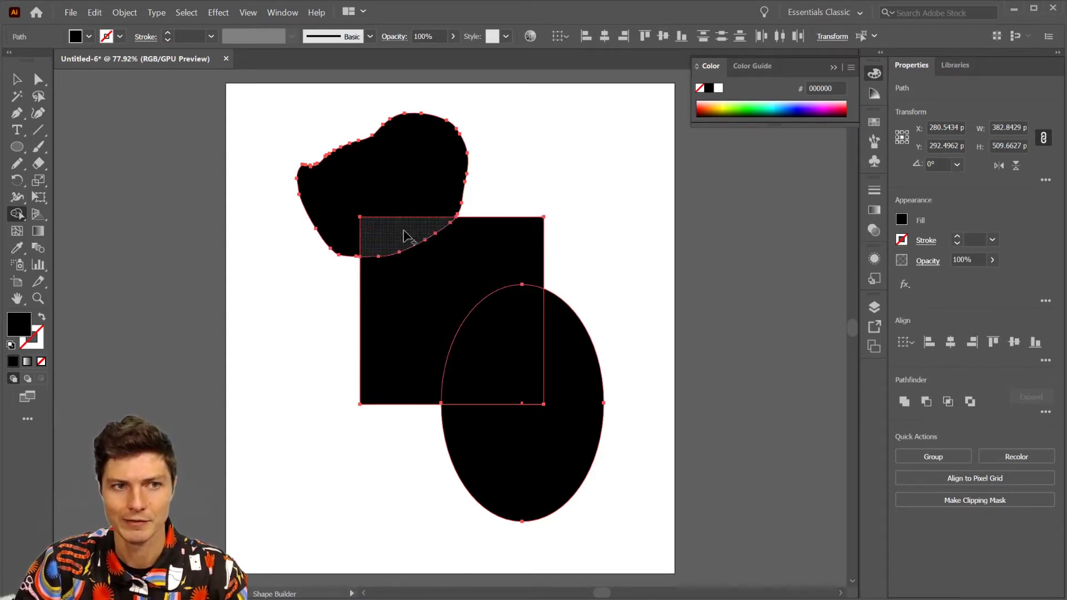
pyautogui.press('ctrl')
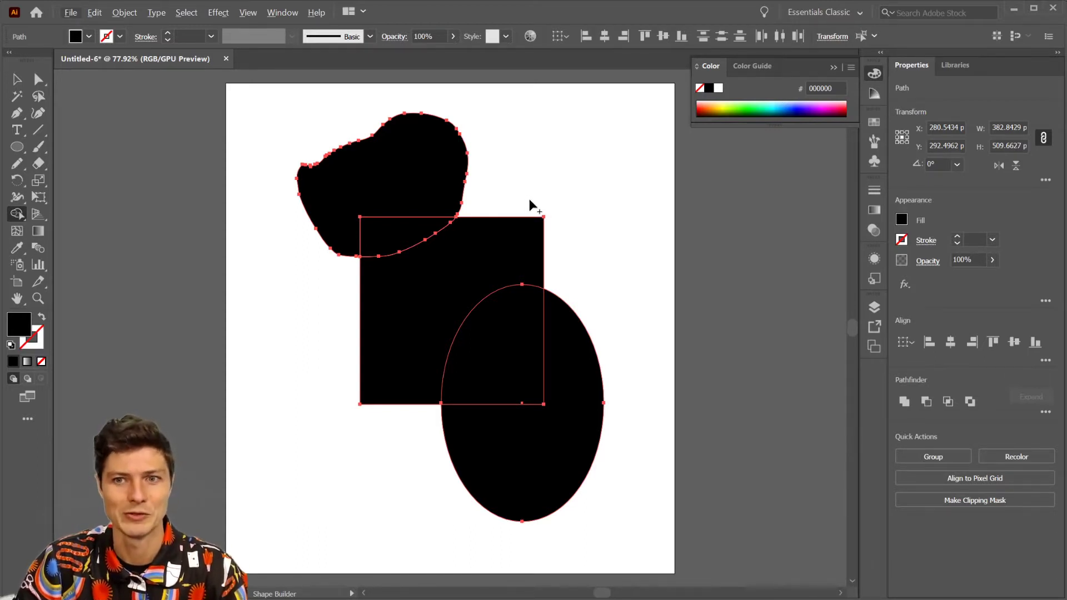
pyautogui.press('ctrl')
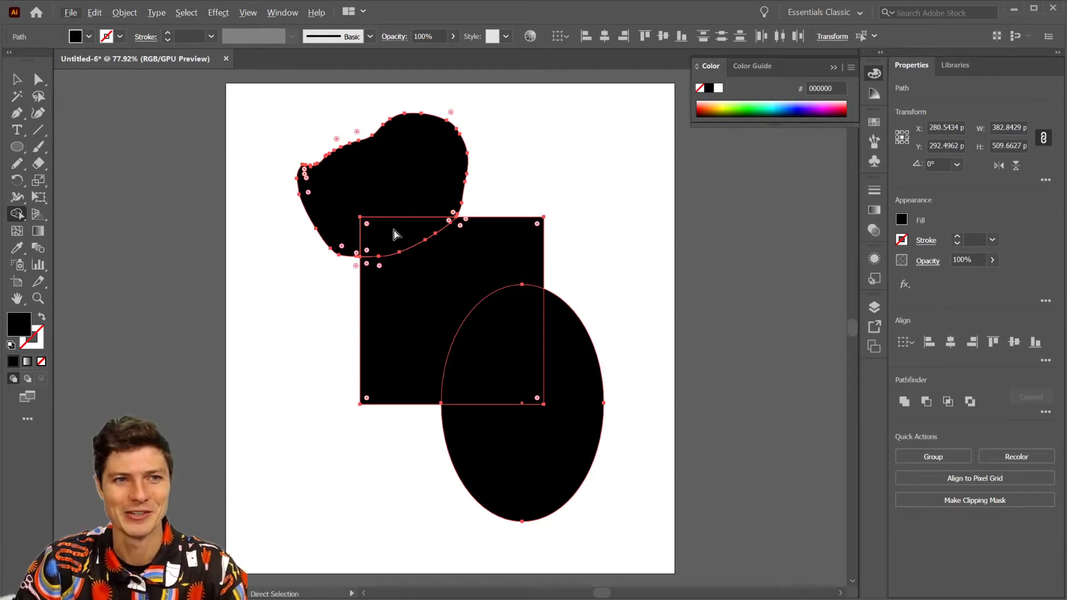
pyautogui.keyDown('ctrl'); pyautogui.click(555, 160); pyautogui.keyUp('ctrl')
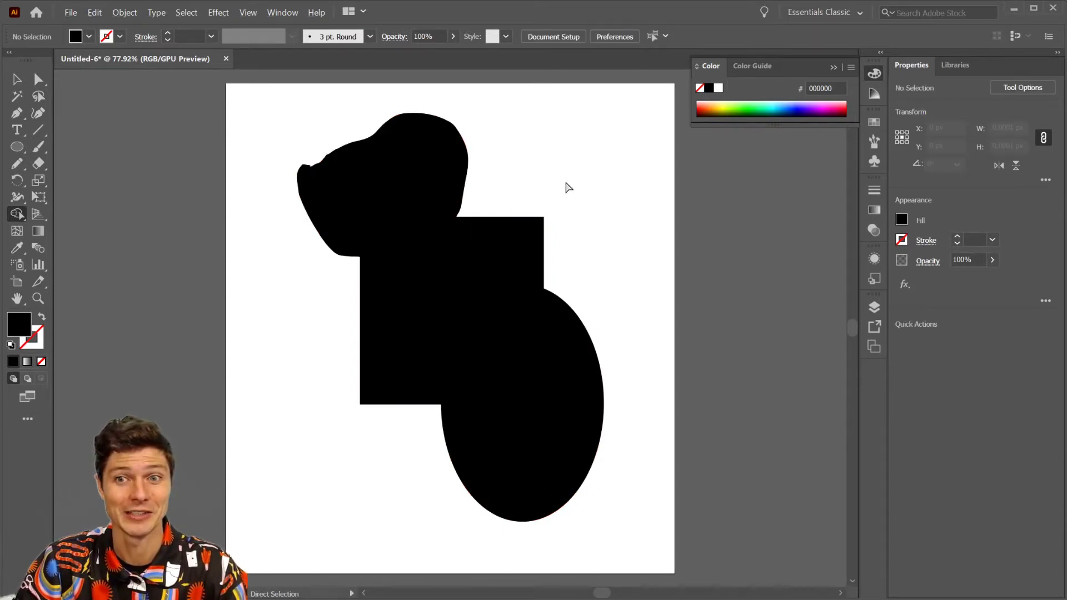
pyautogui.keyDown('ctrl'); pyautogui.click(398, 239); pyautogui.keyUp('ctrl')
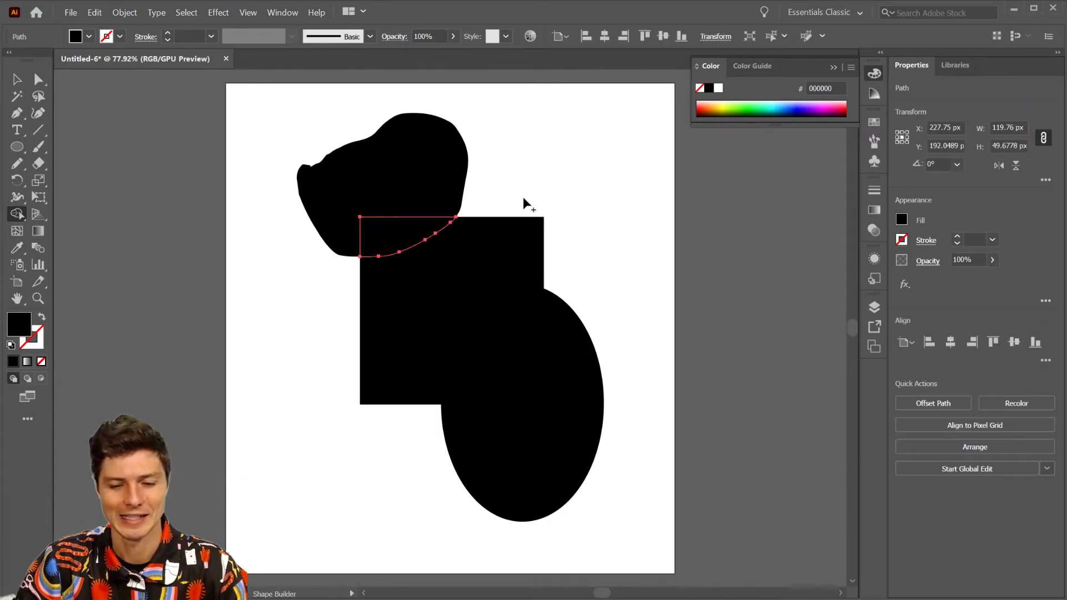
pyautogui.press('Delete')
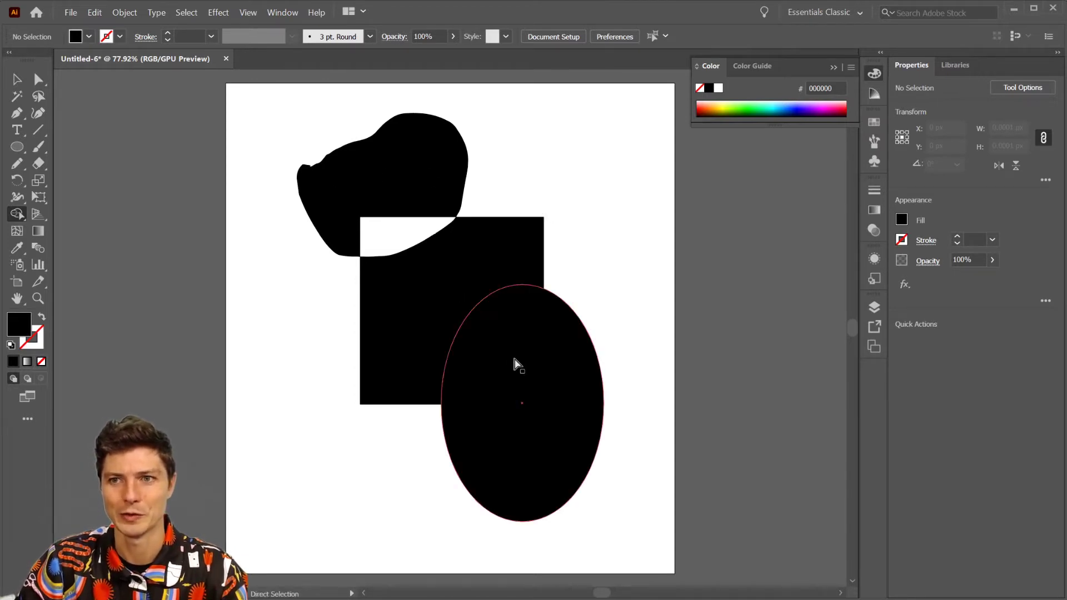
# - Select all shapes and Shape Builder-drag from the ellipse into the rectangle to combine them
pyautogui.keyDown('ctrl'); pyautogui.click(475, 346); pyautogui.keyUp('ctrl')
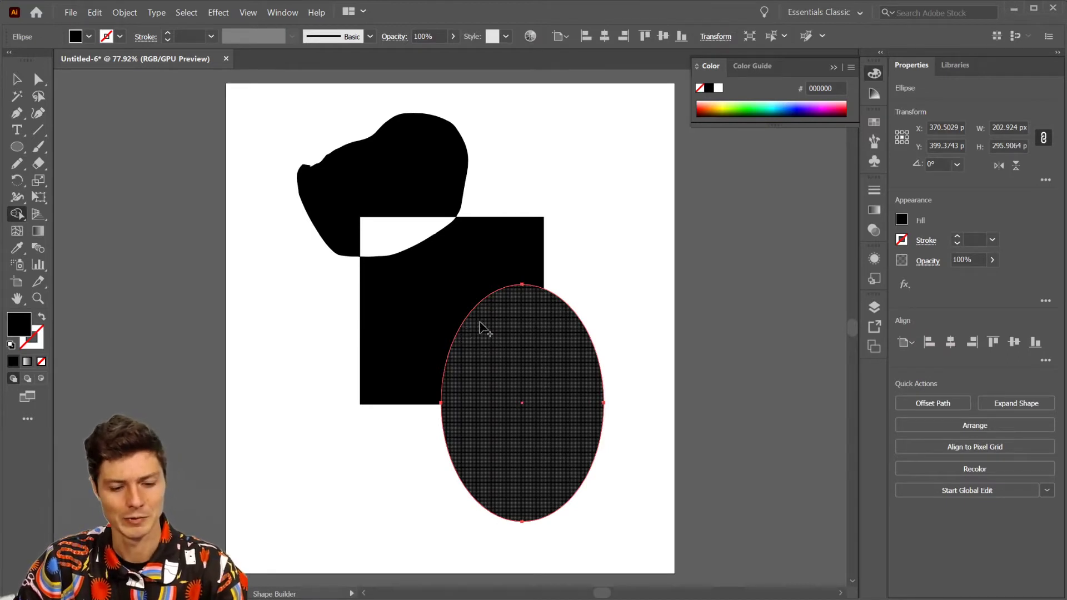
pyautogui.press('v')
pyautogui.moveTo(581, 129); pyautogui.dragTo(316, 493)
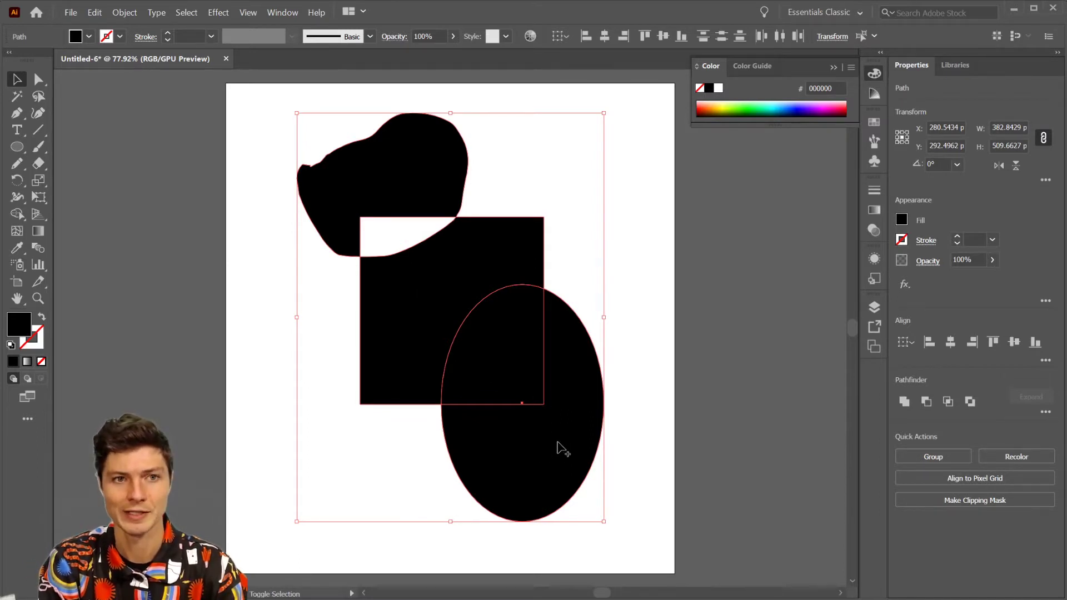
pyautogui.hotkey('shift', 'm')
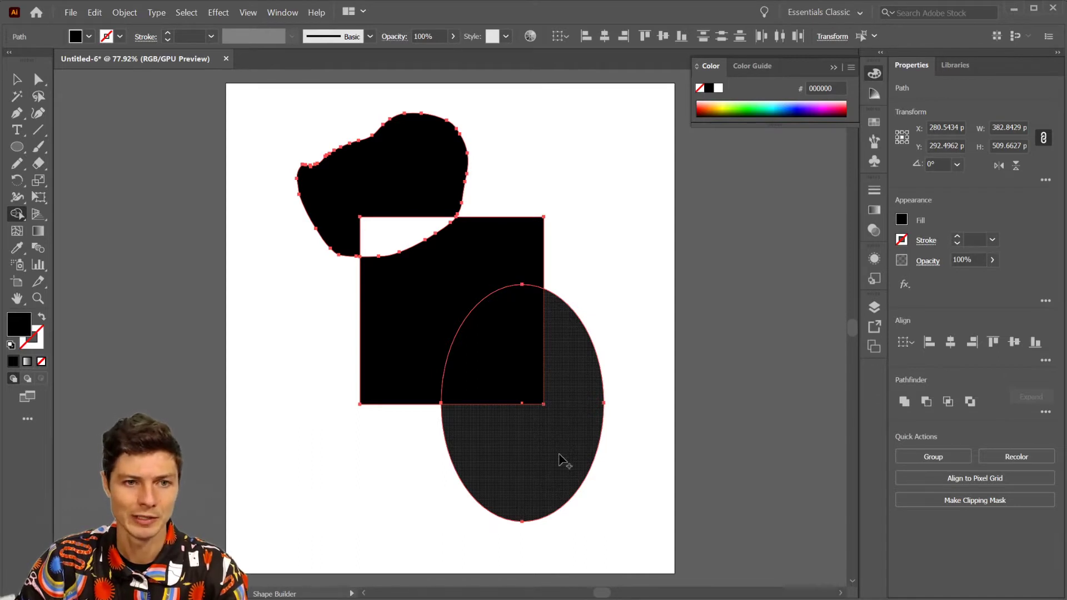
pyautogui.moveTo(562, 459); pyautogui.dragTo(448, 266)
pyautogui.press('v')
pyautogui.click(576, 183)
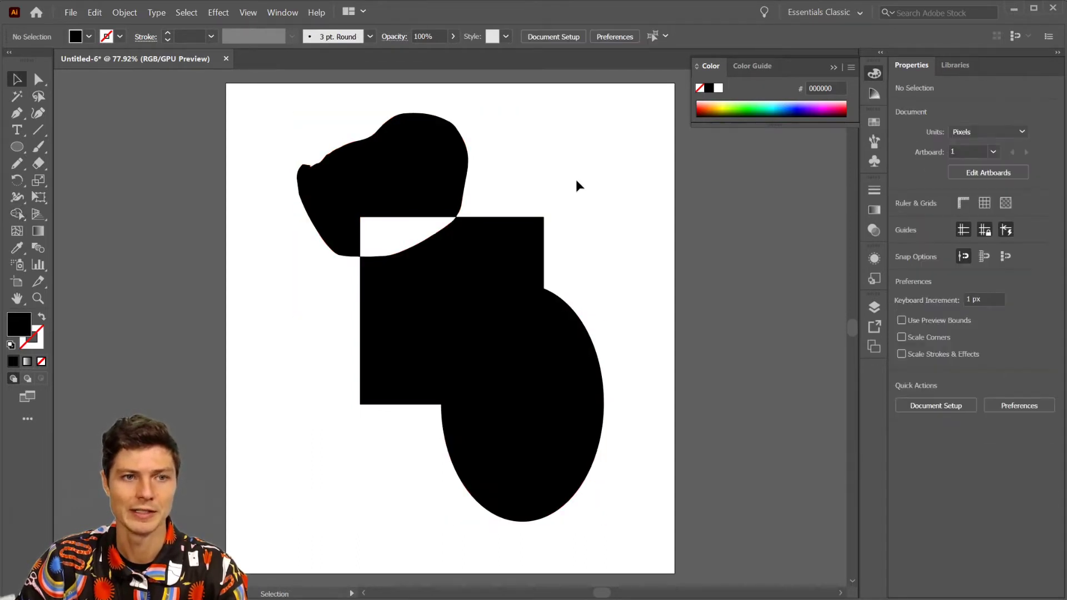
# - Test-move the merged shape twice, undo each move, then select it with the blob
pyautogui.moveTo(417, 362); pyautogui.dragTo(501, 401)
pyautogui.press('a')
pyautogui.hotkey('ctrl', 'z')
pyautogui.hotkey('ctrl', 'z')
pyautogui.press('v')
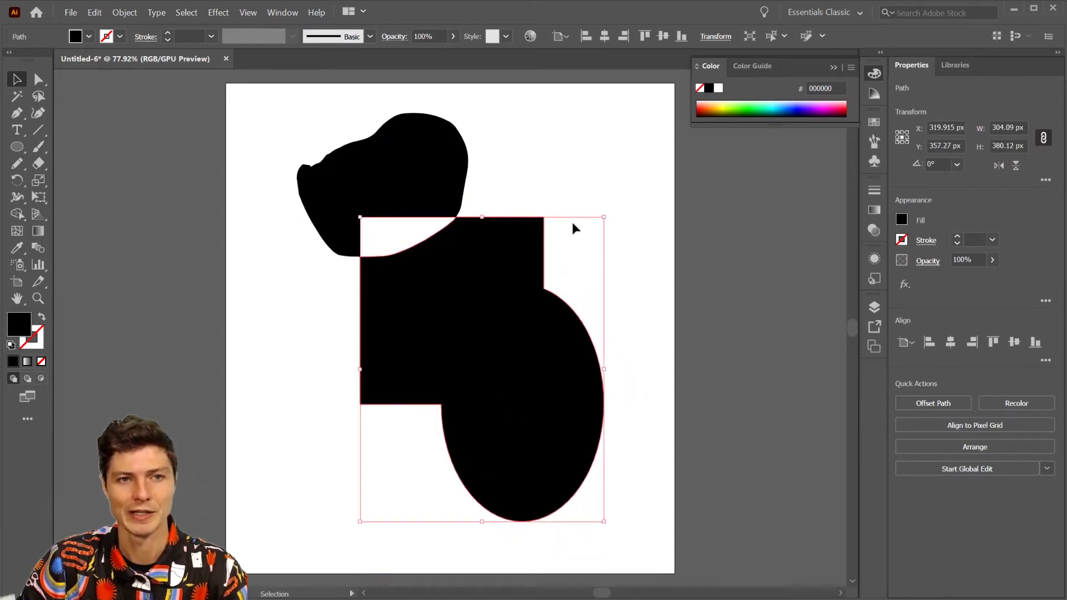
pyautogui.click(563, 165)
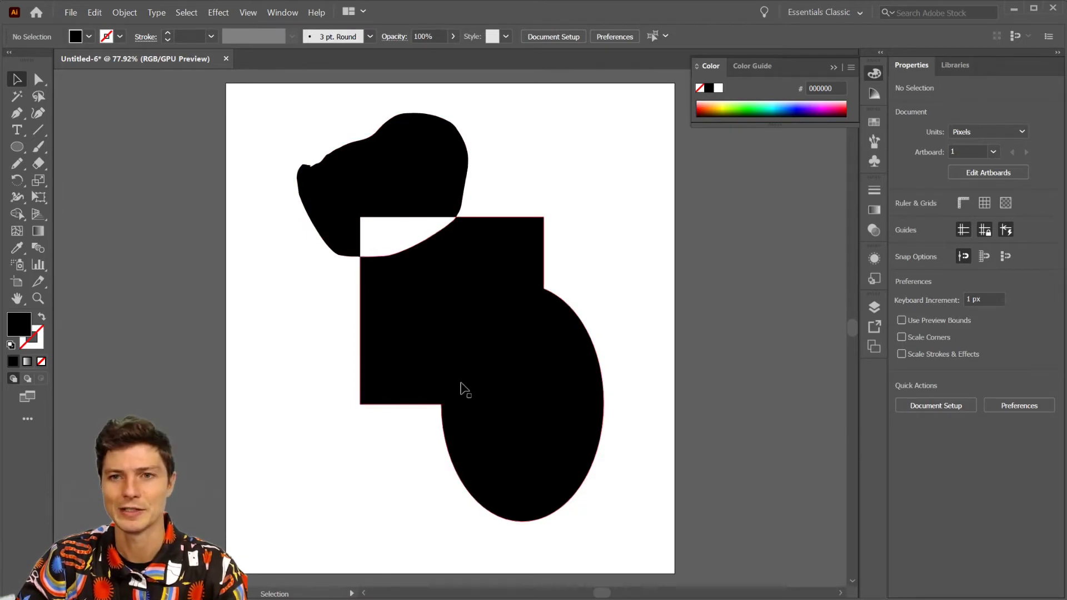
pyautogui.moveTo(464, 389); pyautogui.dragTo(493, 405)
pyautogui.hotkey('ctrl', 'z')
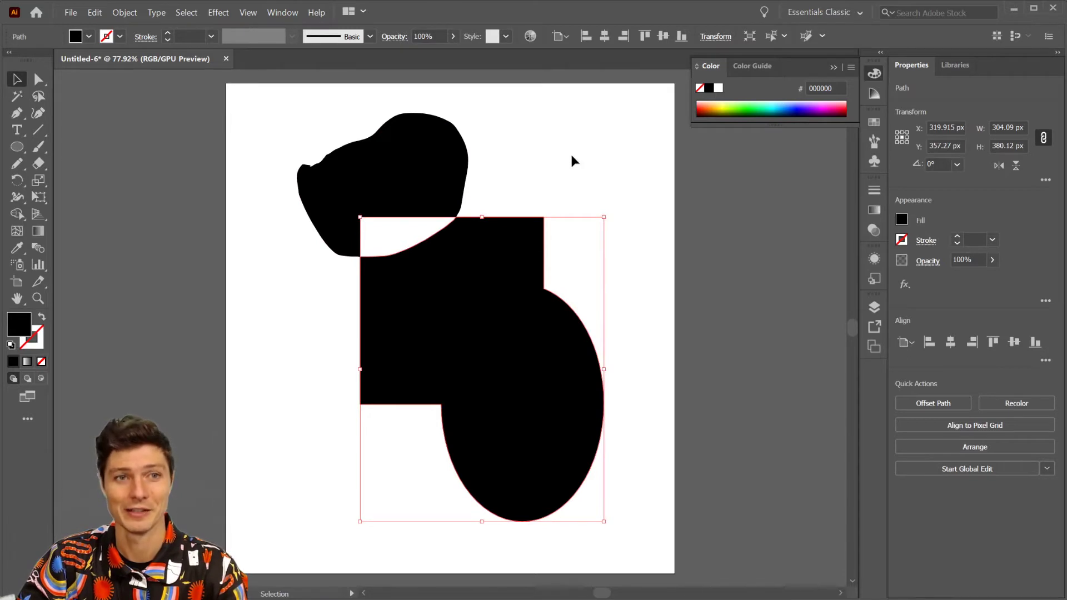
pyautogui.moveTo(591, 132); pyautogui.dragTo(305, 382)
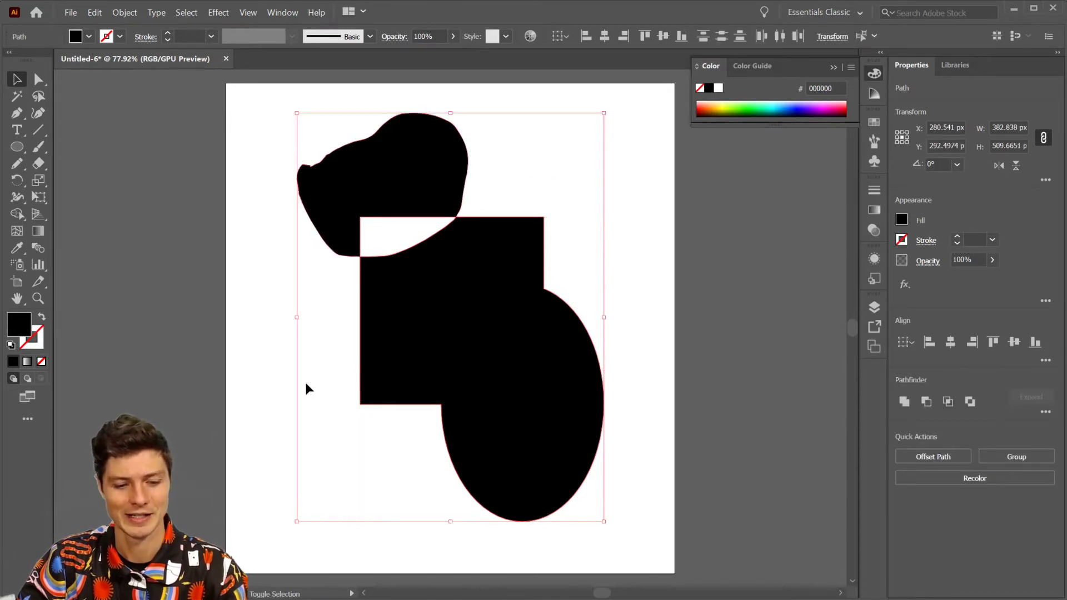
# - Group the blob and merged rectangle-ellipse shape with Ctrl+G, undoing test moves to keep their position
pyautogui.click(628, 218)
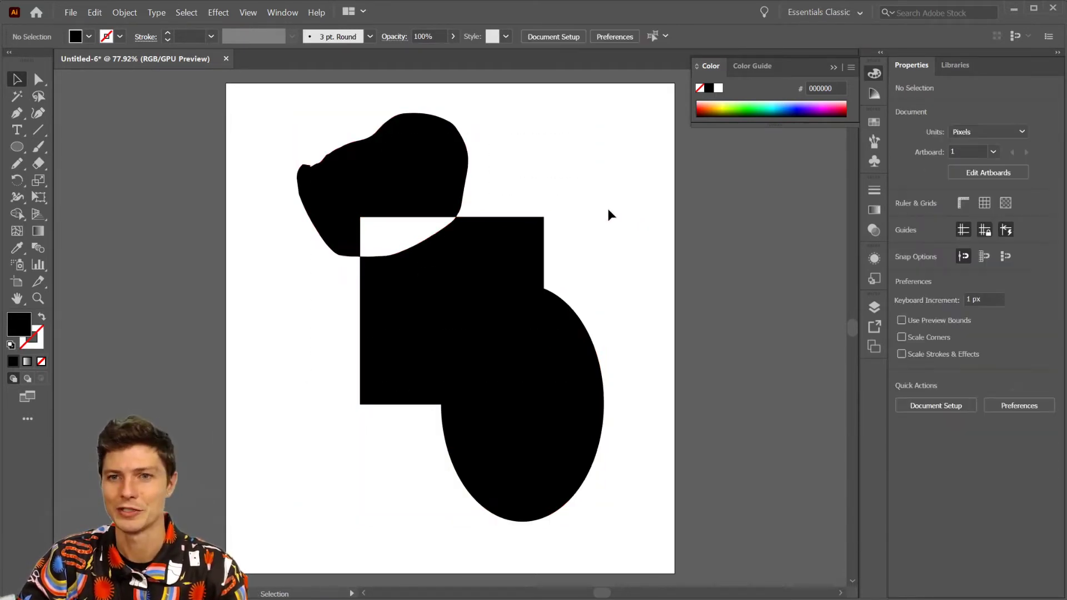
pyautogui.moveTo(405, 270); pyautogui.dragTo(568, 355)
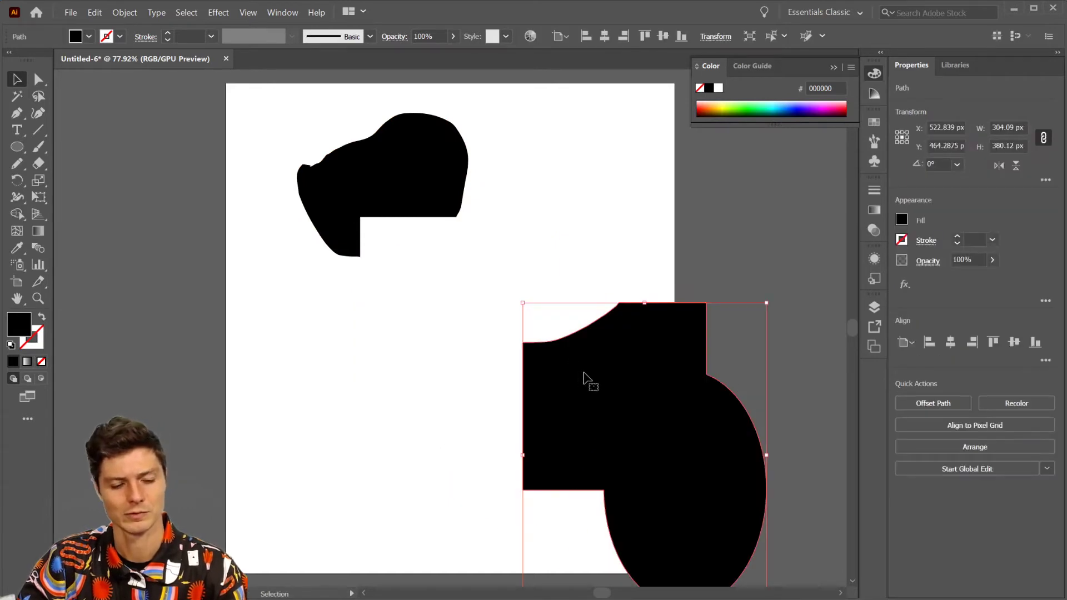
pyautogui.hotkey('ctrl', 'z')
pyautogui.moveTo(567, 145); pyautogui.dragTo(309, 373)
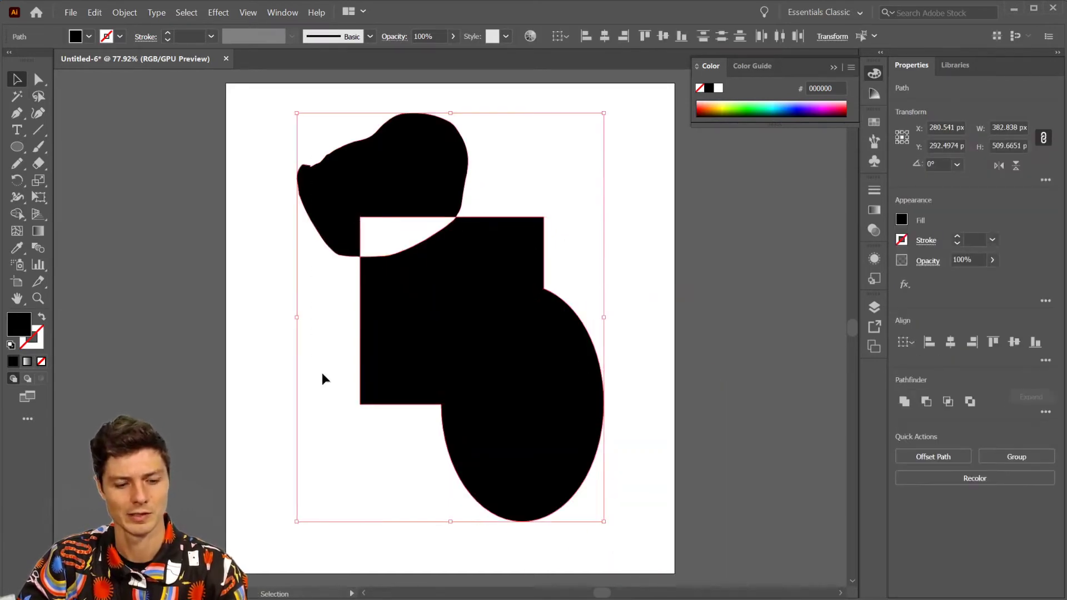
pyautogui.press('a')
pyautogui.hotkey('ctrl', 'g')
pyautogui.press('v')
pyautogui.click(552, 204)
pyautogui.moveTo(500, 281); pyautogui.dragTo(560, 281)
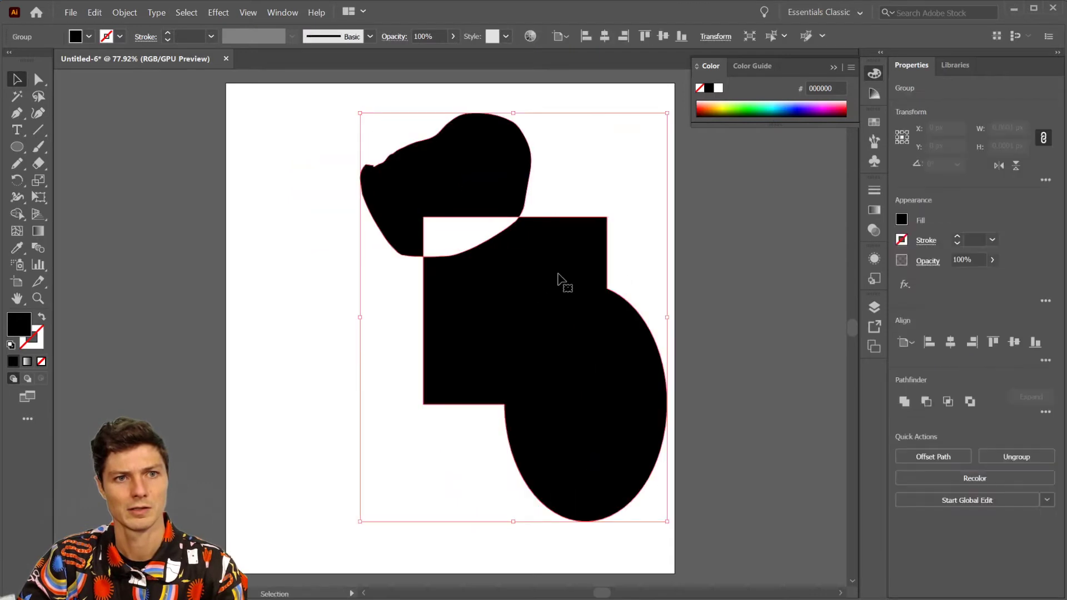
pyautogui.hotkey('ctrl', 'z')
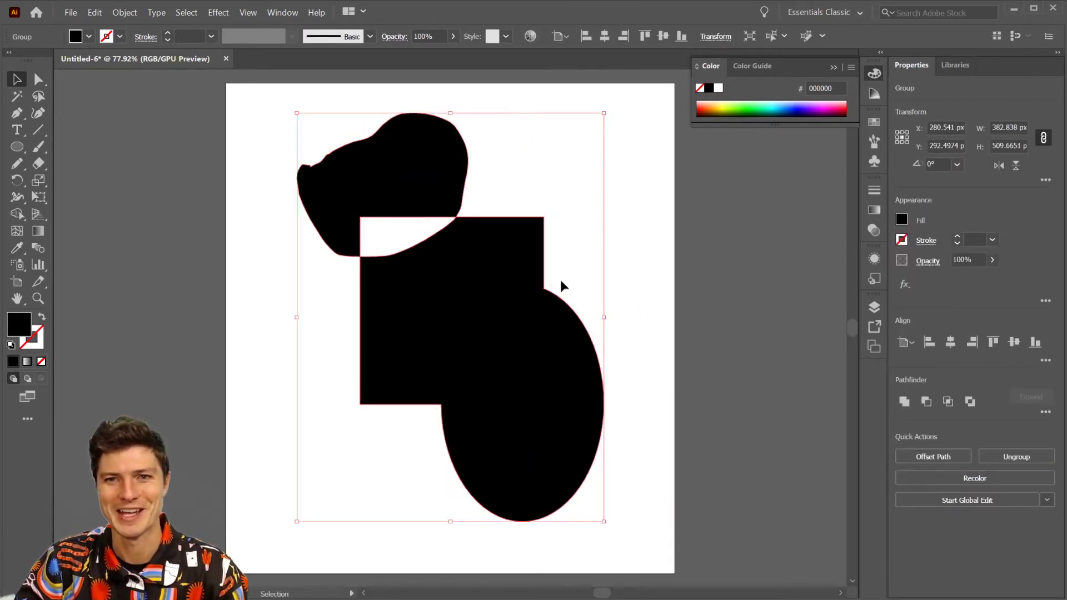
# - Delete the group, then undo and redo back to the three overlapping shapes
pyautogui.click(636, 140)
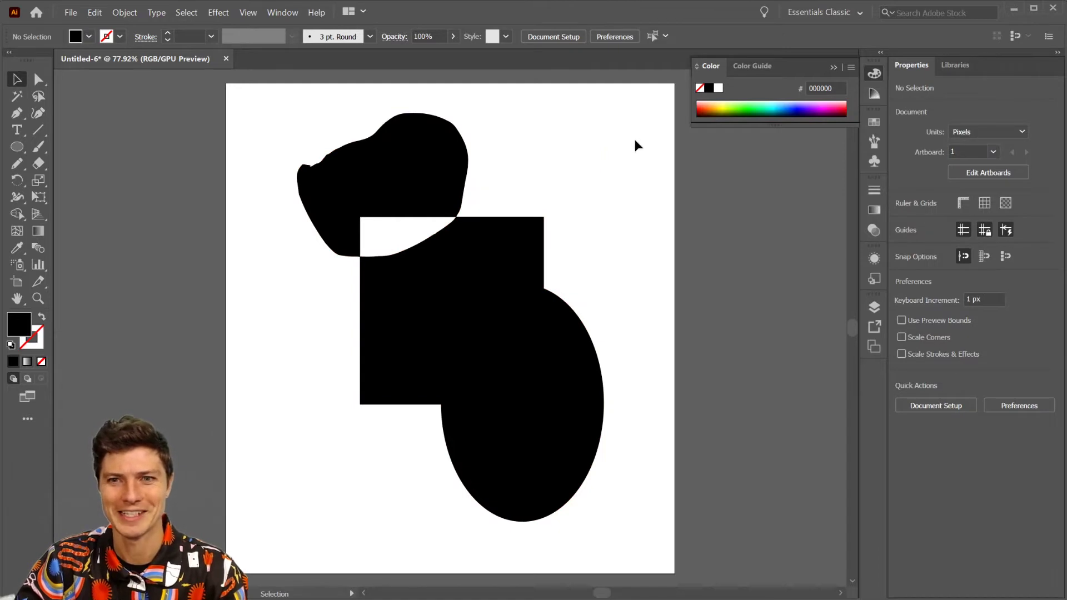
pyautogui.click(410, 326)
pyautogui.press('Delete')
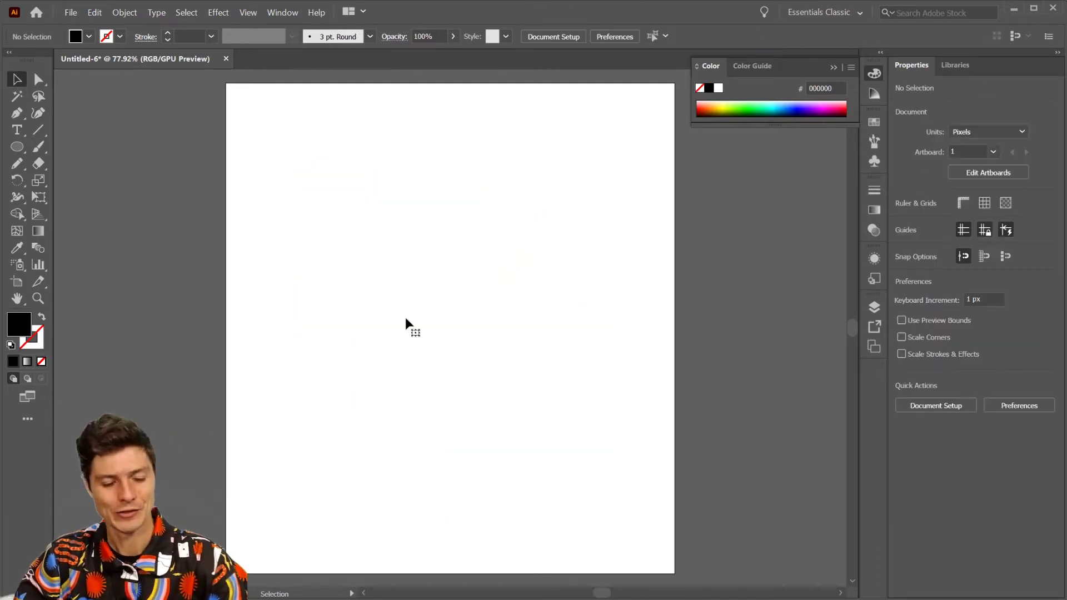
pyautogui.hotkey('ctrl', 'z')
pyautogui.hotkey('ctrl', 'z')
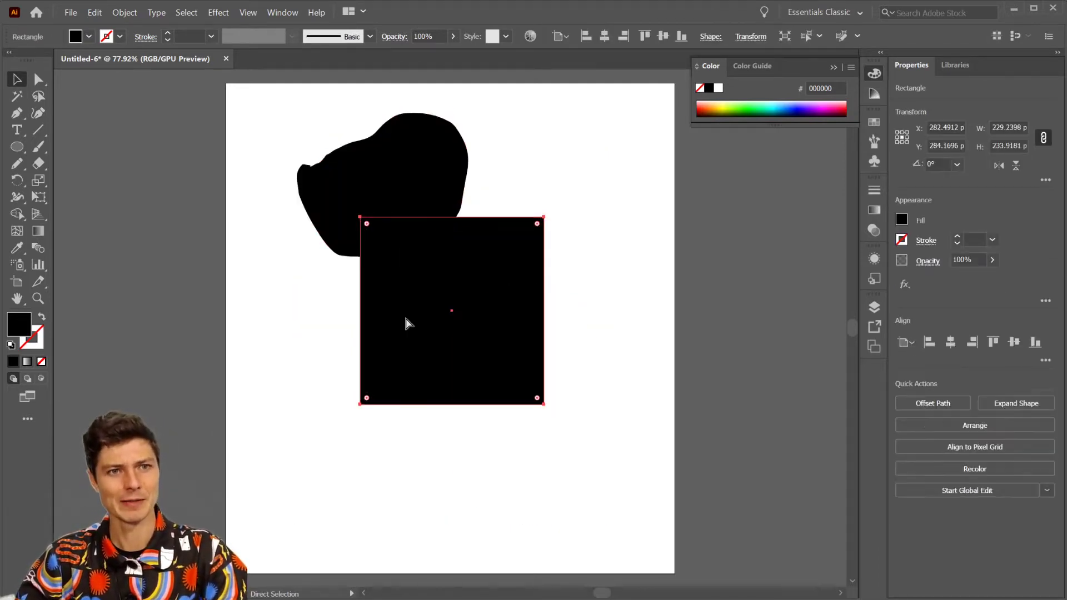
pyautogui.hotkey('ctrl', 'z')
pyautogui.hotkey('ctrl', 'z')
pyautogui.hotkey('ctrl', 'shift', 'z')
pyautogui.hotkey('ctrl', 'shift', 'z')
pyautogui.hotkey('ctrl', 'shift', 'z')
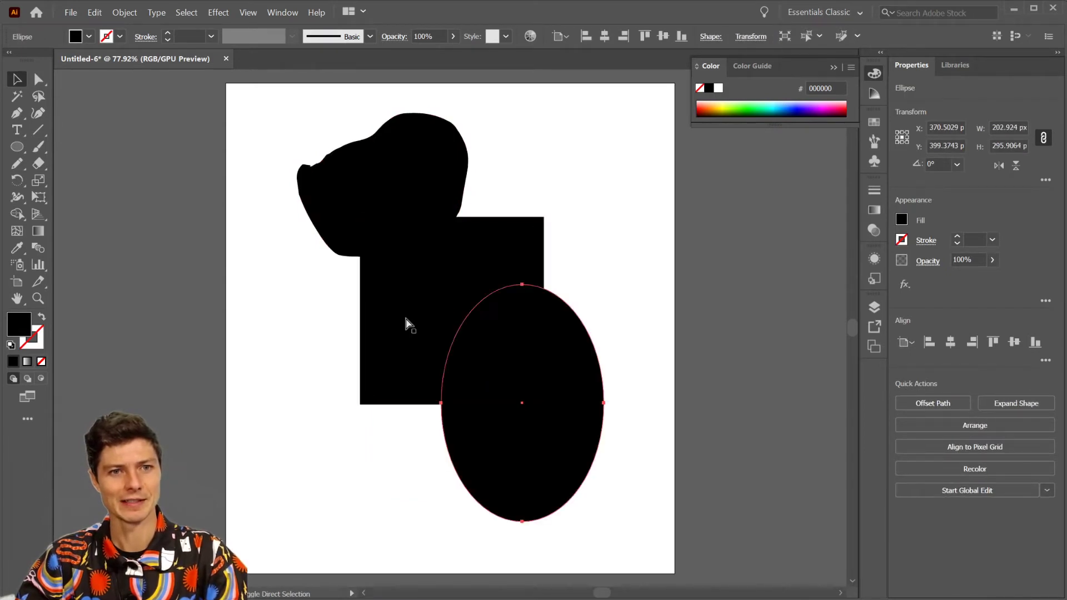
pyautogui.click(583, 202)
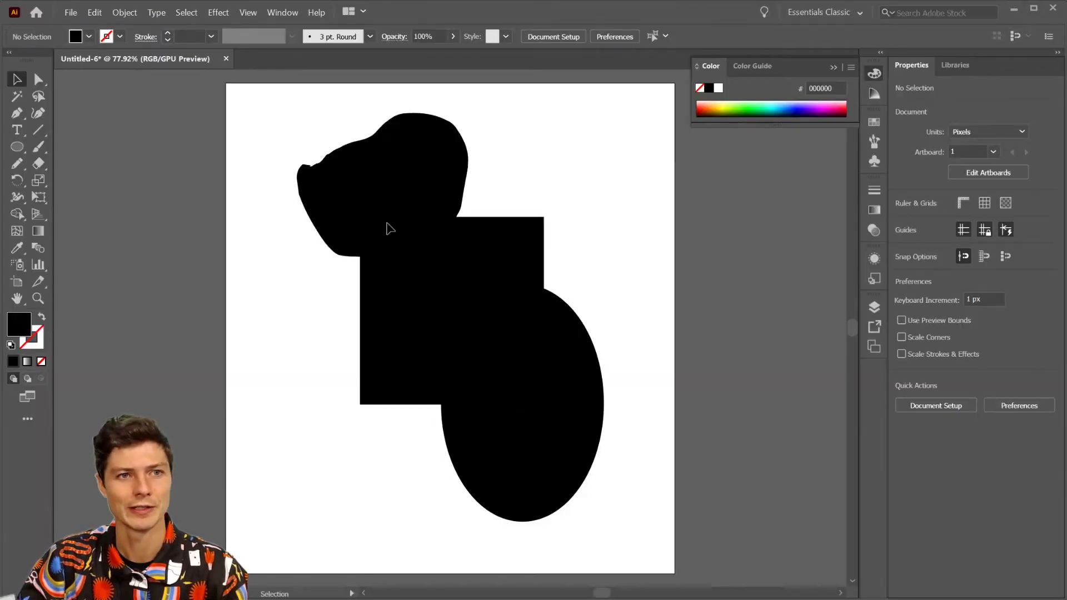
# - Shift-select the blob, rectangle and ellipse and apply Pathfinder Unite, then deselect
pyautogui.moveTo(643, 540); pyautogui.dragTo(292, 114)
pyautogui.click(319, 119)
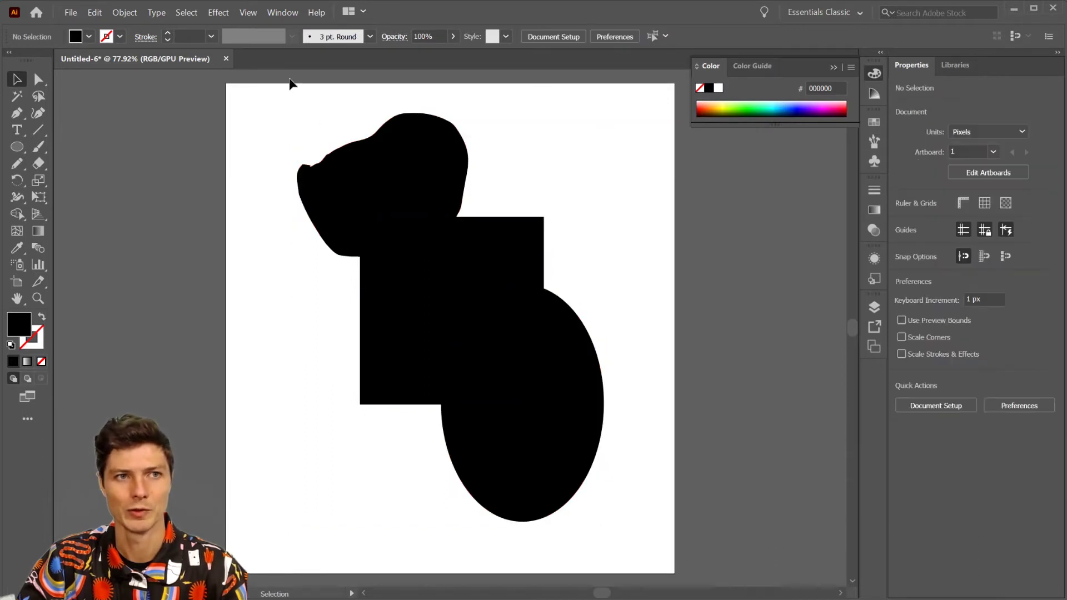
pyautogui.click(367, 173)
pyautogui.keyDown('shift'); pyautogui.click(488, 267); pyautogui.keyUp('shift')
pyautogui.keyDown('shift'); pyautogui.click(517, 328); pyautogui.keyUp('shift')
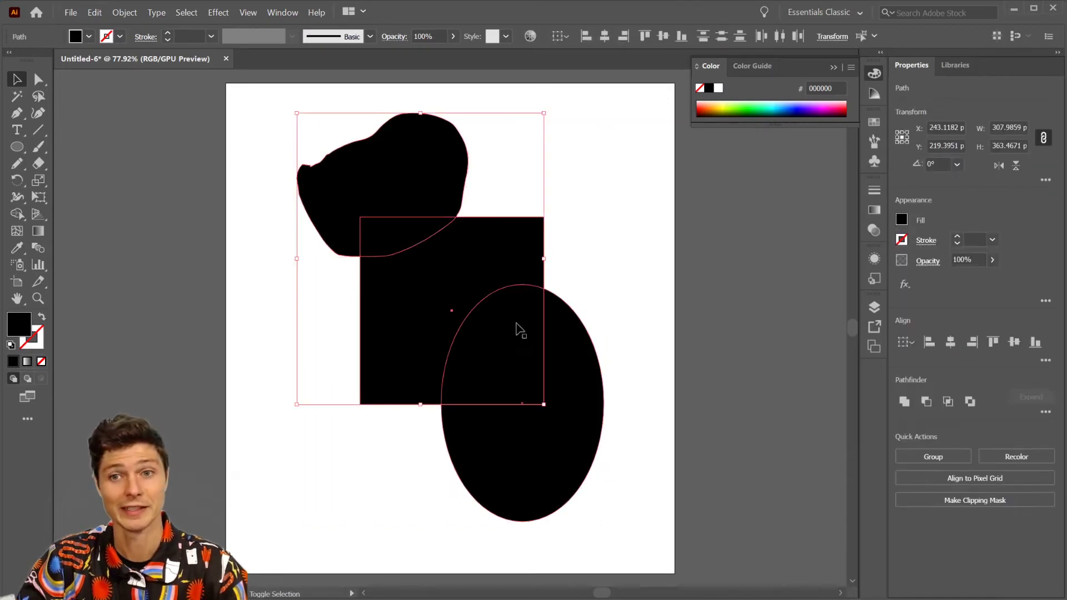
pyautogui.keyDown('shift'); pyautogui.click(580, 462); pyautogui.keyUp('shift')
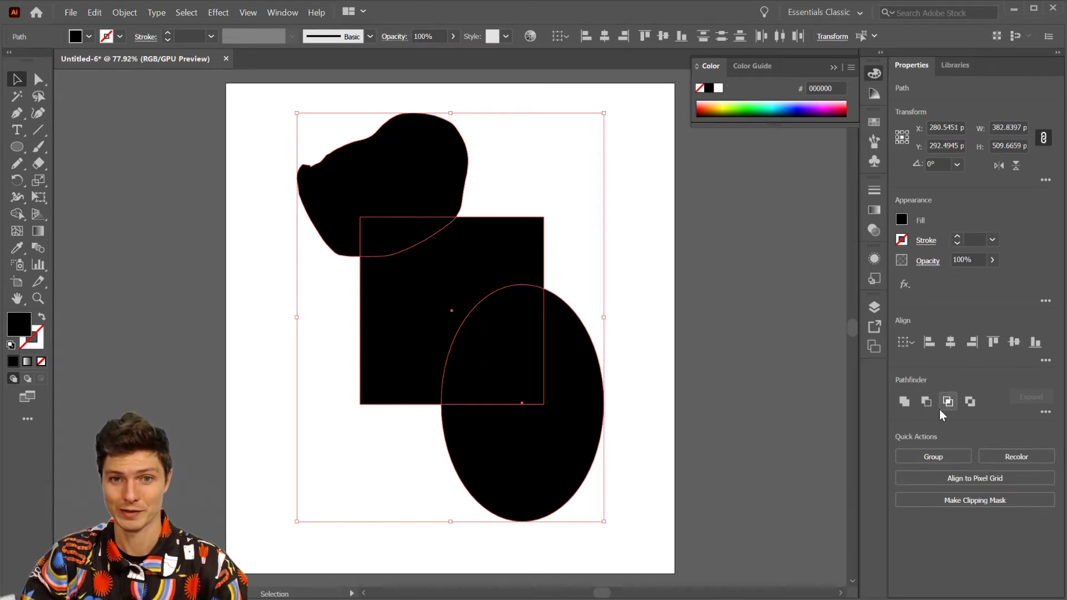
pyautogui.click(1045, 412)
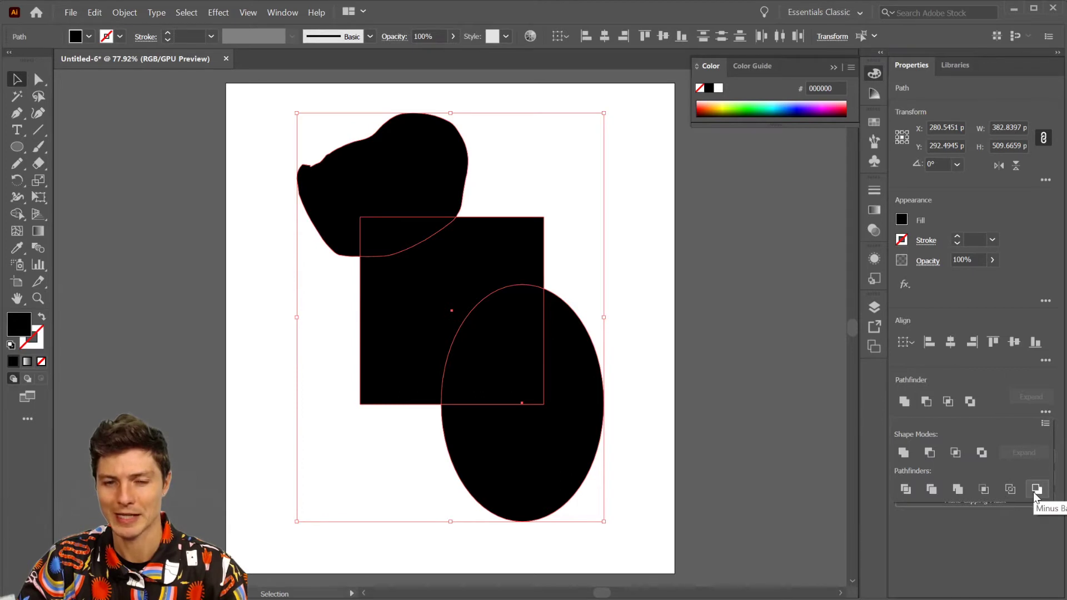
pyautogui.click(904, 452)
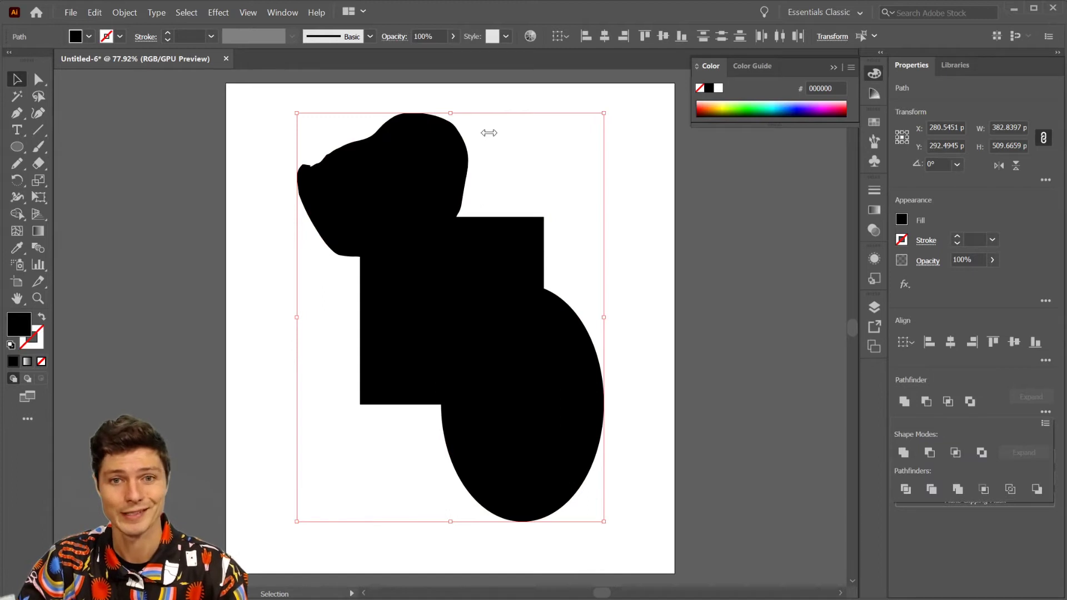
pyautogui.click(488, 133)
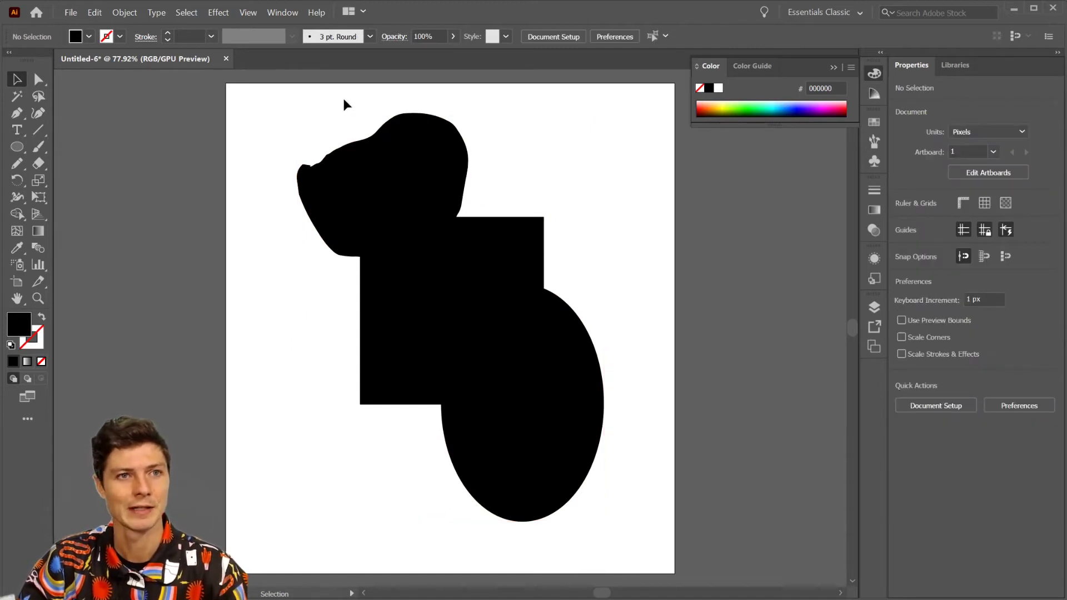
pyautogui.moveTo(343, 100); pyautogui.dragTo(745, 489)
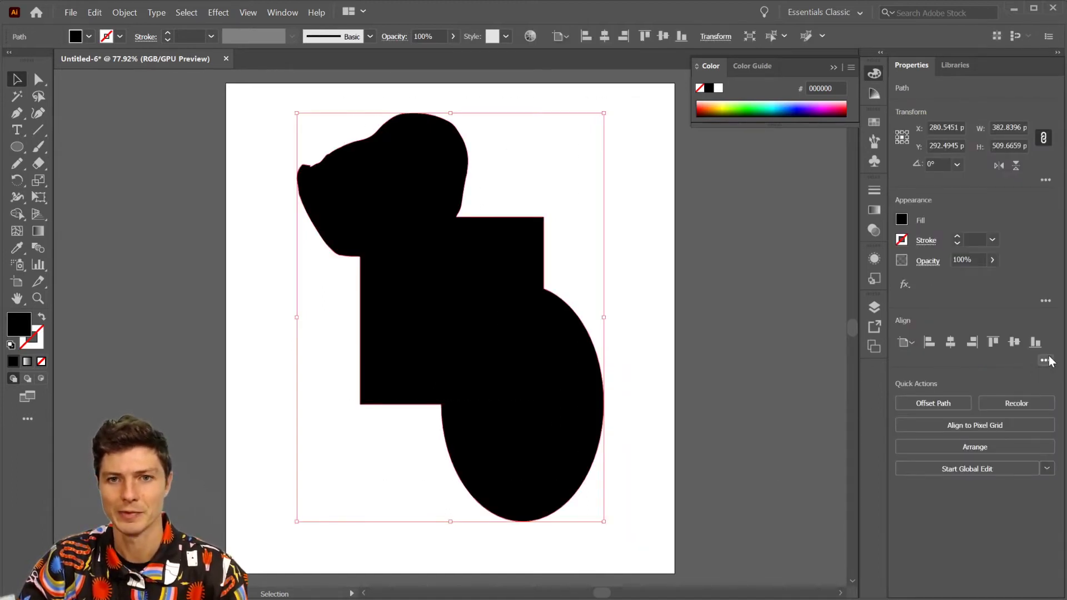
# - Reselect the merged black shape and pick a single path inside it with Direct Selection
pyautogui.click(558, 186)
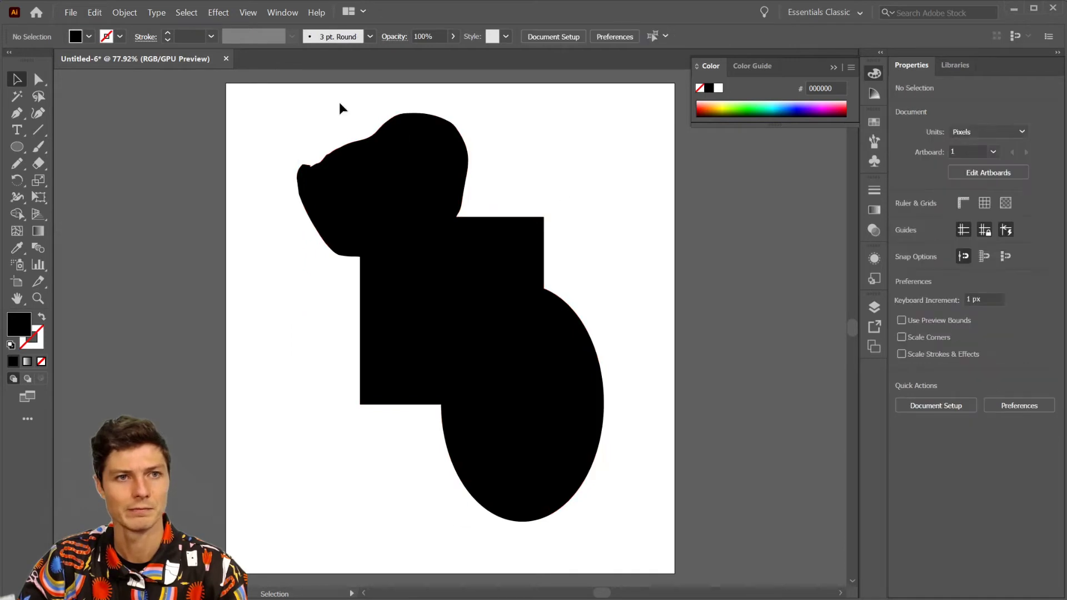
pyautogui.moveTo(332, 105); pyautogui.dragTo(636, 500)
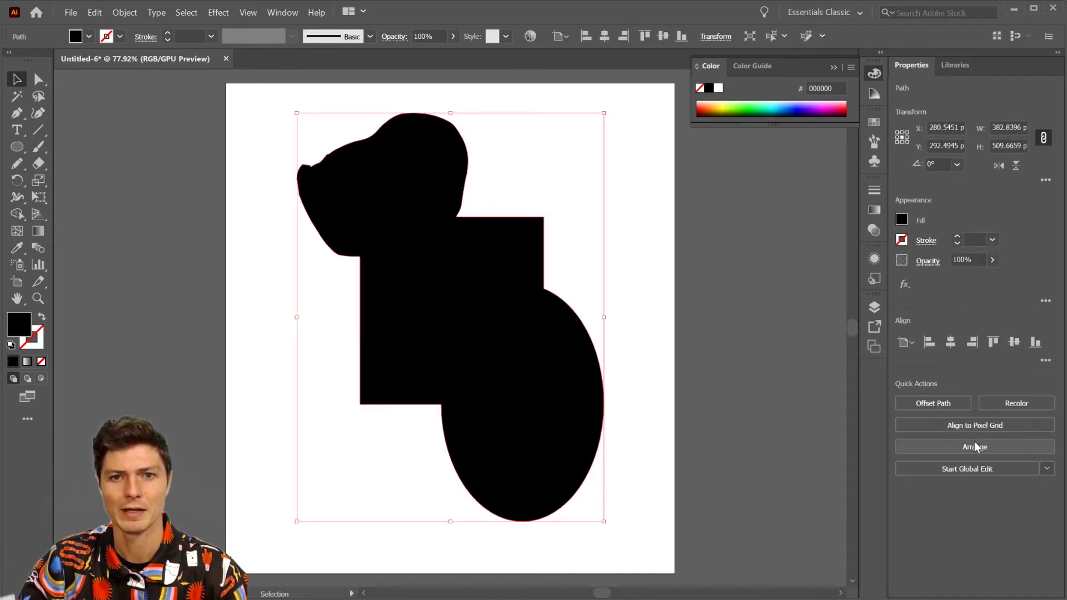
pyautogui.click(683, 436)
pyautogui.click(548, 388)
pyautogui.click(160, 212)
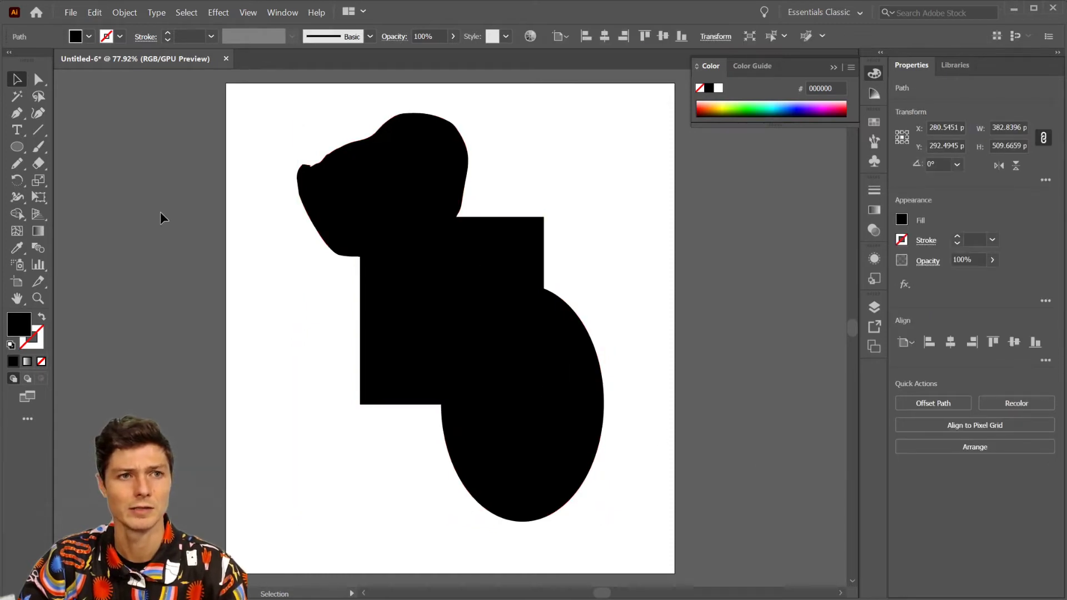
pyautogui.press('a')
pyautogui.click(467, 388)
pyautogui.press('v')
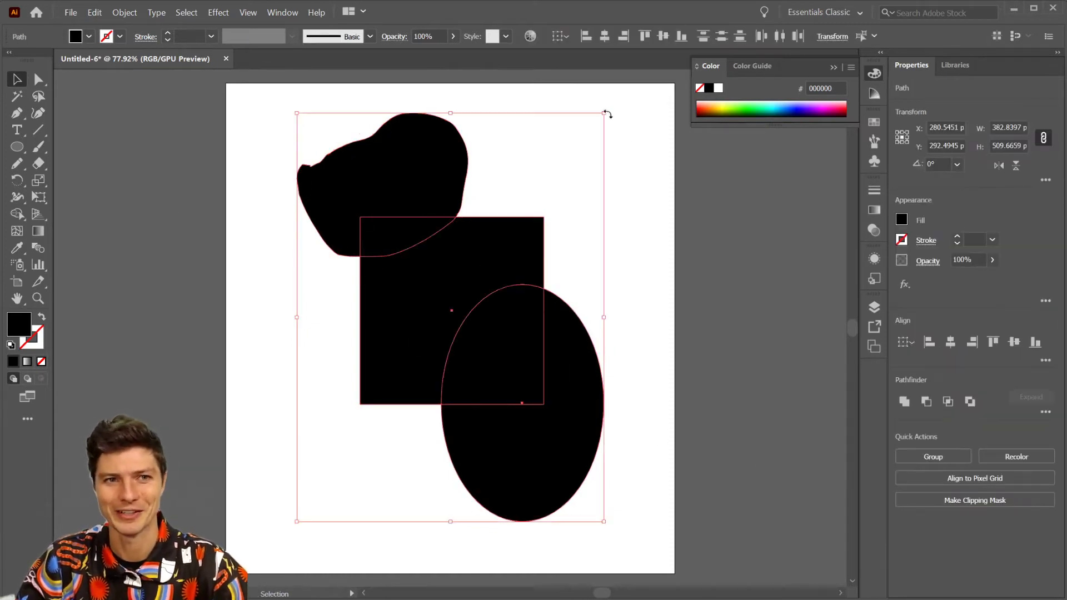
# - Select all three shapes, apply Pathfinder Minus Front, then undo the cut
pyautogui.moveTo(642, 95); pyautogui.dragTo(375, 549)
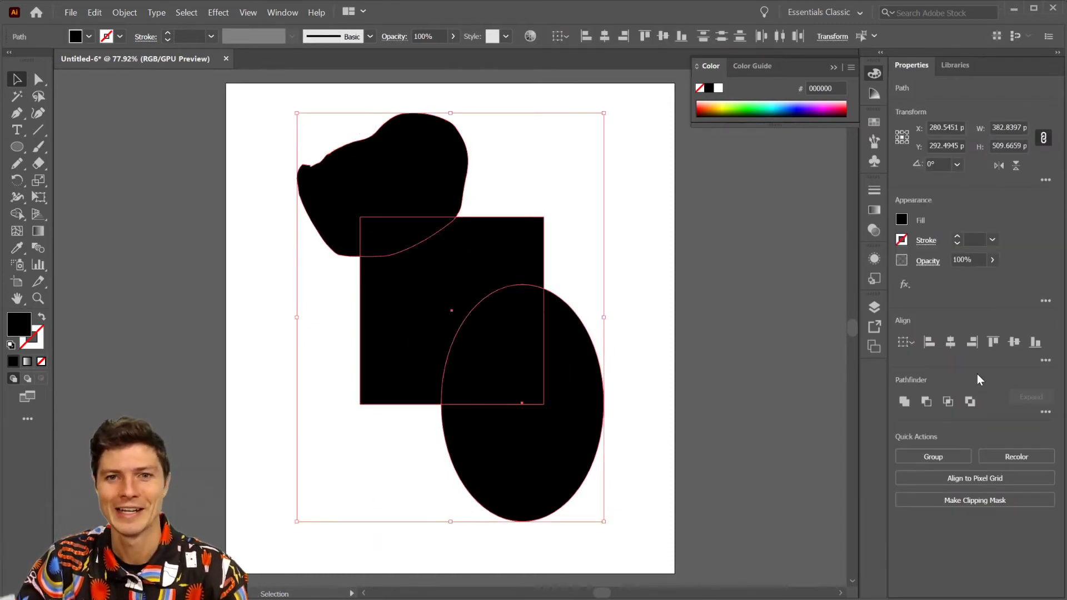
pyautogui.click(923, 401)
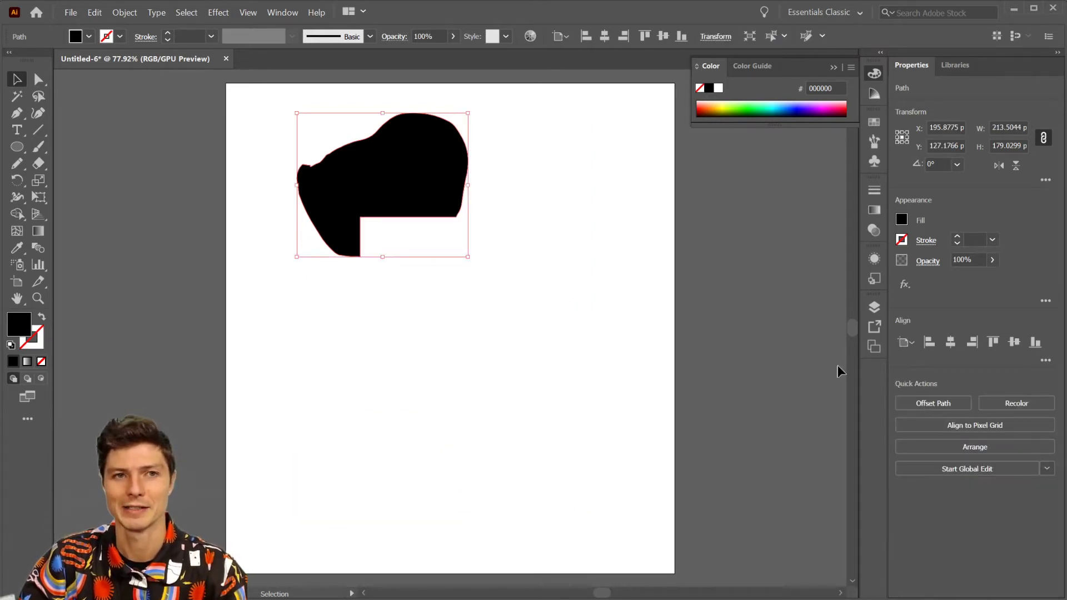
pyautogui.click(653, 281)
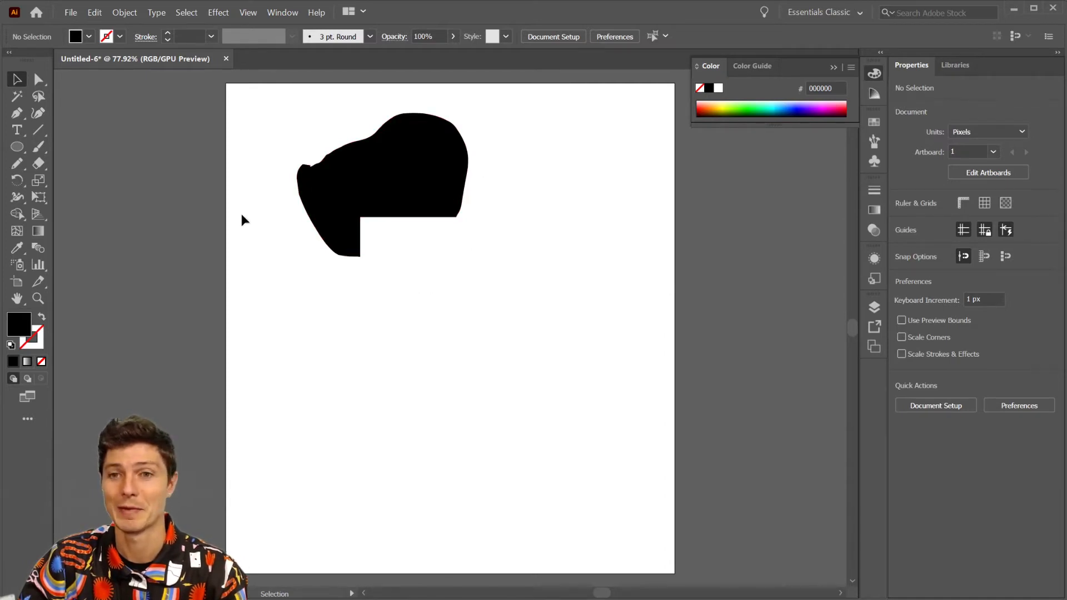
pyautogui.hotkey('ctrl', 'z')
# - Move the rectangle up and to the right, then undo the move
pyautogui.press('v')
pyautogui.click(652, 183)
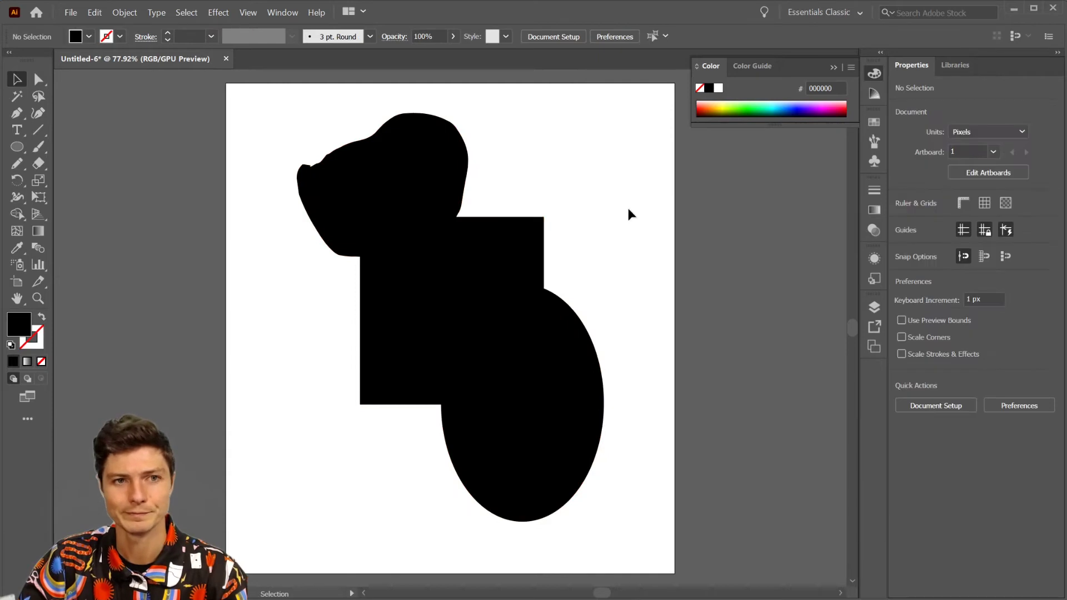
pyautogui.click(413, 284)
pyautogui.moveTo(415, 277); pyautogui.dragTo(495, 247)
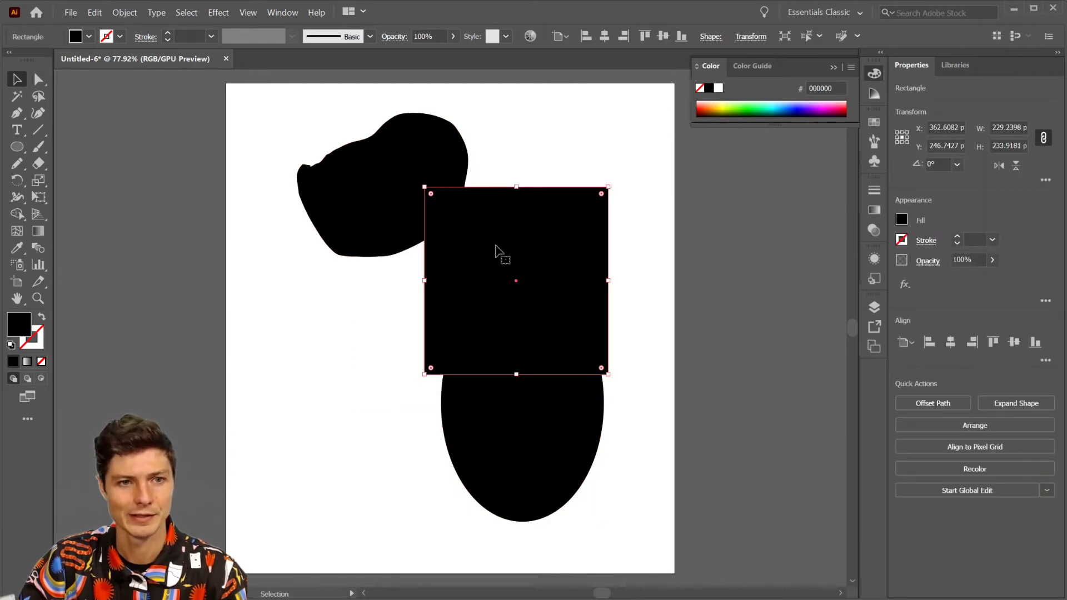
pyautogui.hotkey('ctrl', 'z')
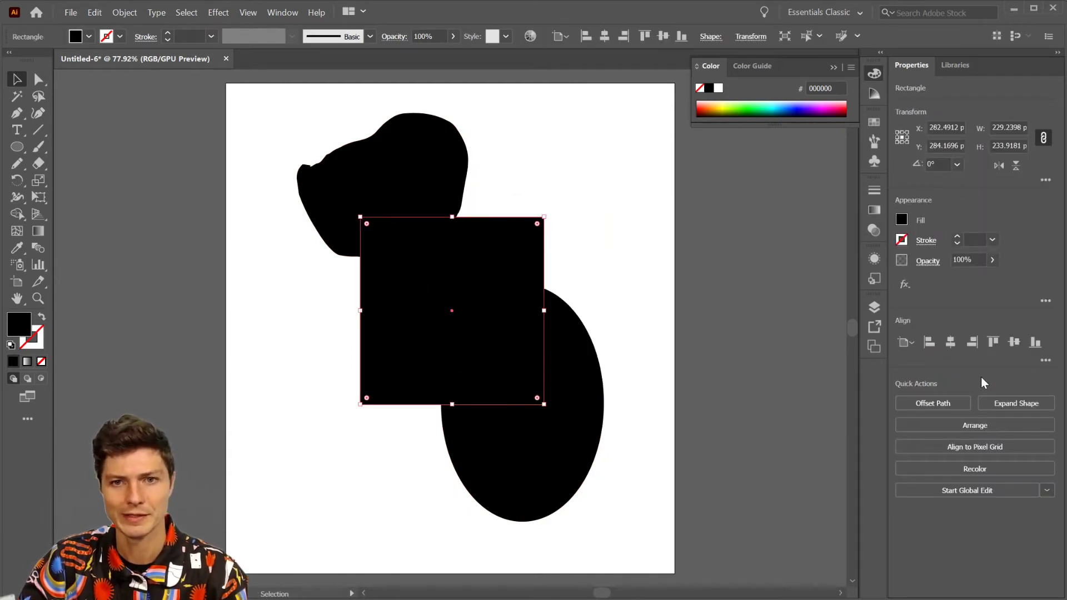
# - Cut the ellipse out of the rectangle with Minus Front, then undo the cut
pyautogui.keyDown('shift'); pyautogui.click(555, 428); pyautogui.keyUp('shift')
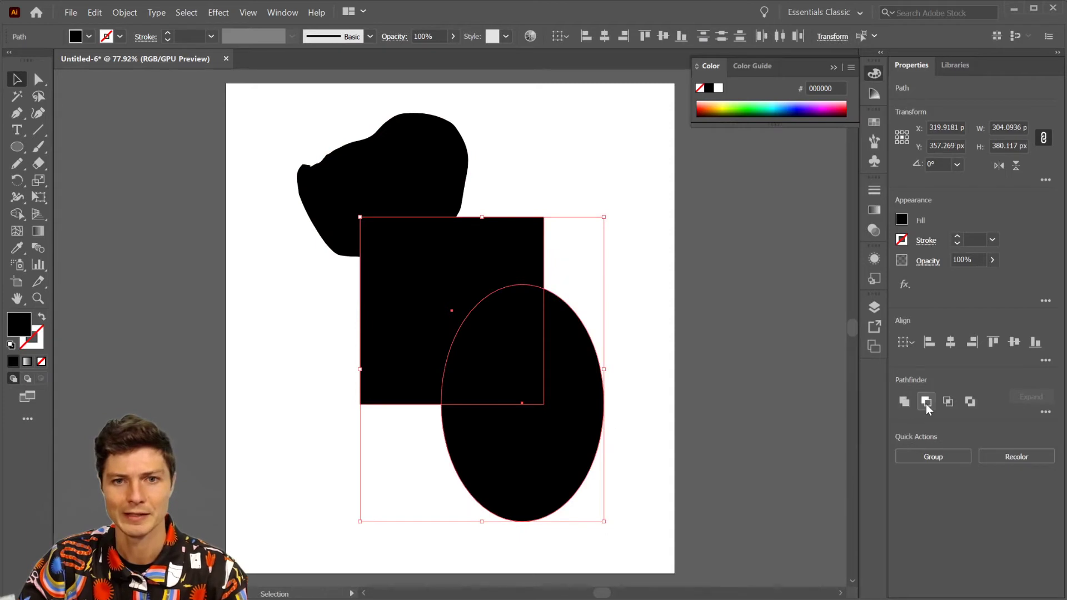
pyautogui.click(925, 402)
pyautogui.click(589, 258)
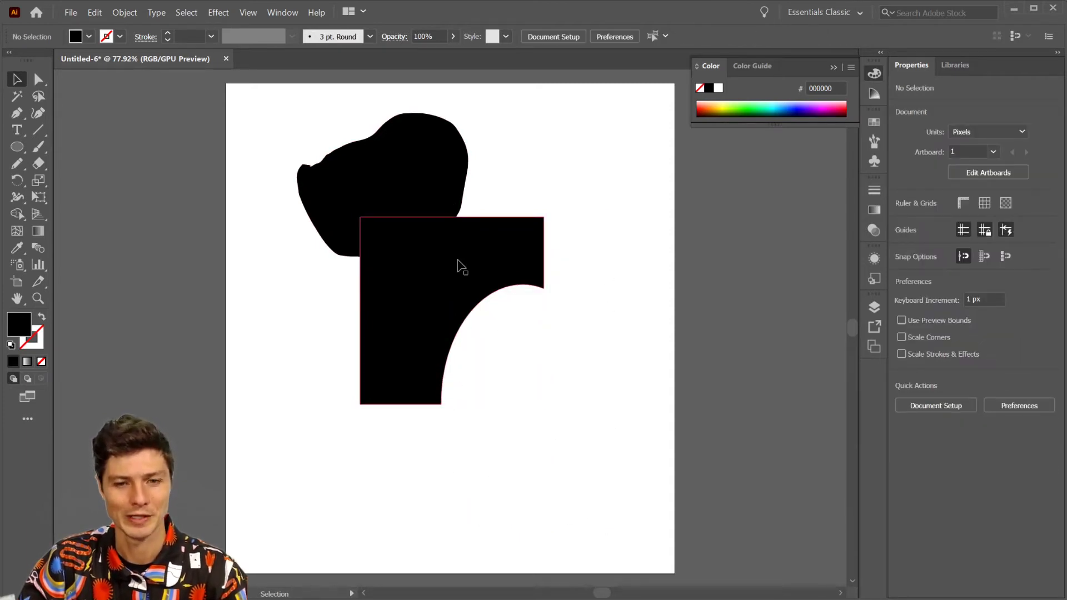
pyautogui.hotkey('ctrl', 'z')
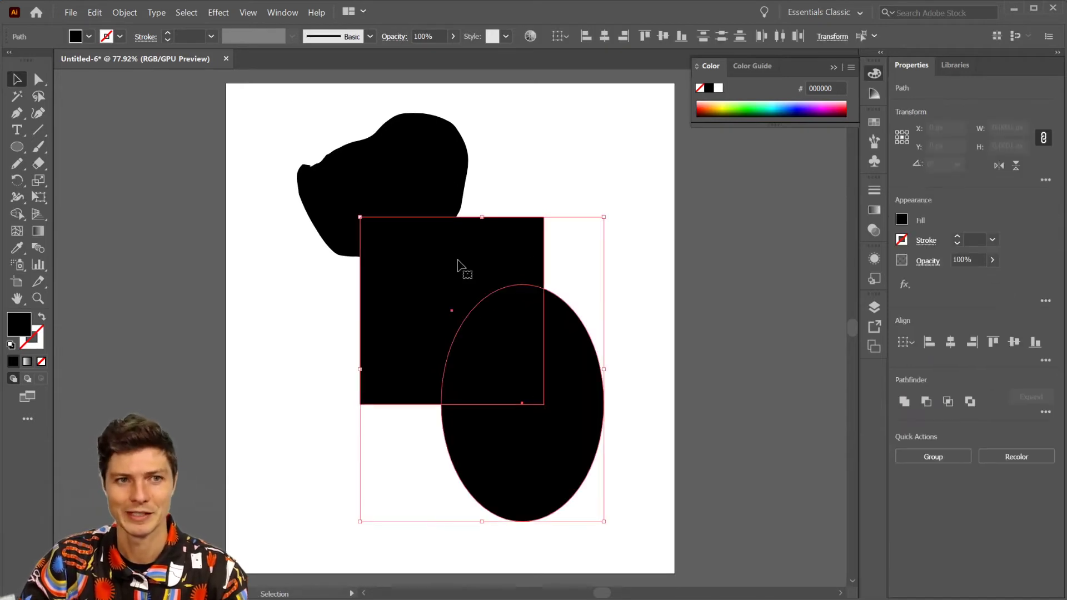
pyautogui.click(567, 162)
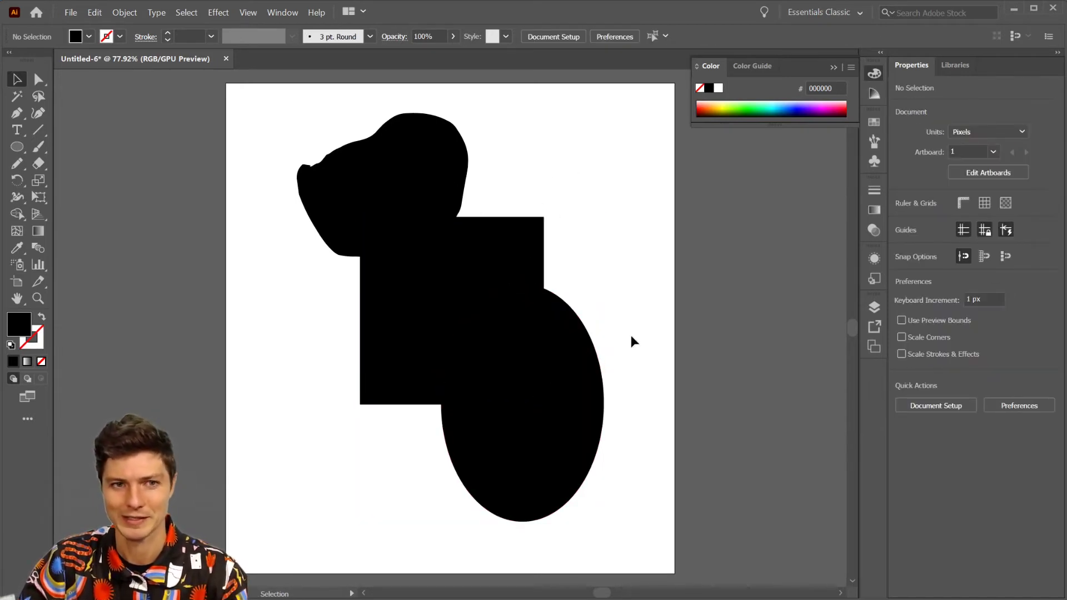
# - Try Intersect on all three shapes, then on the rectangle and ellipse, and undo it
pyautogui.moveTo(592, 185); pyautogui.dragTo(371, 522)
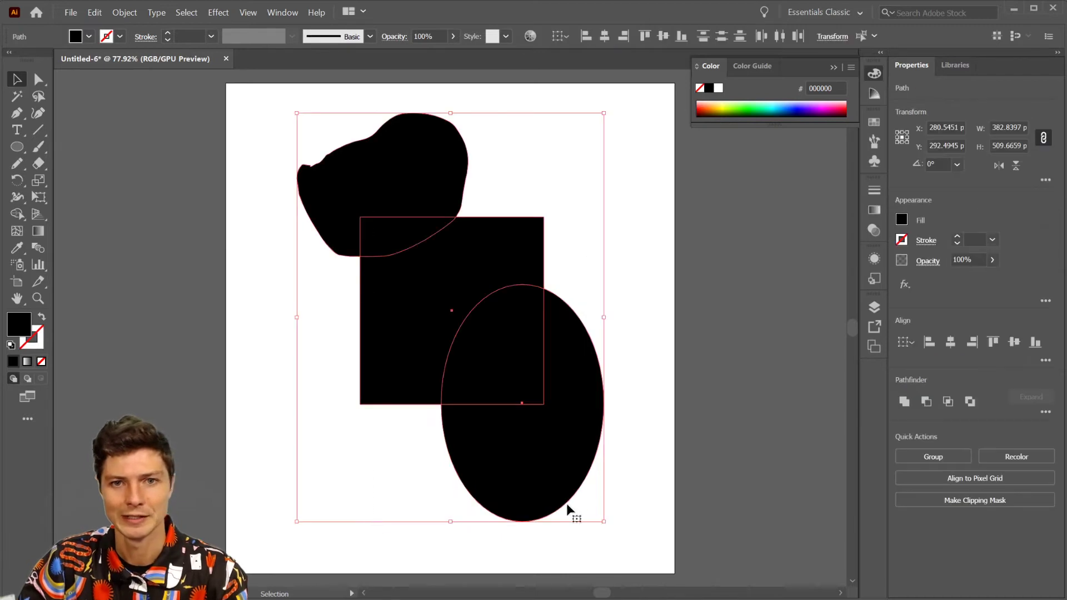
pyautogui.click(947, 402)
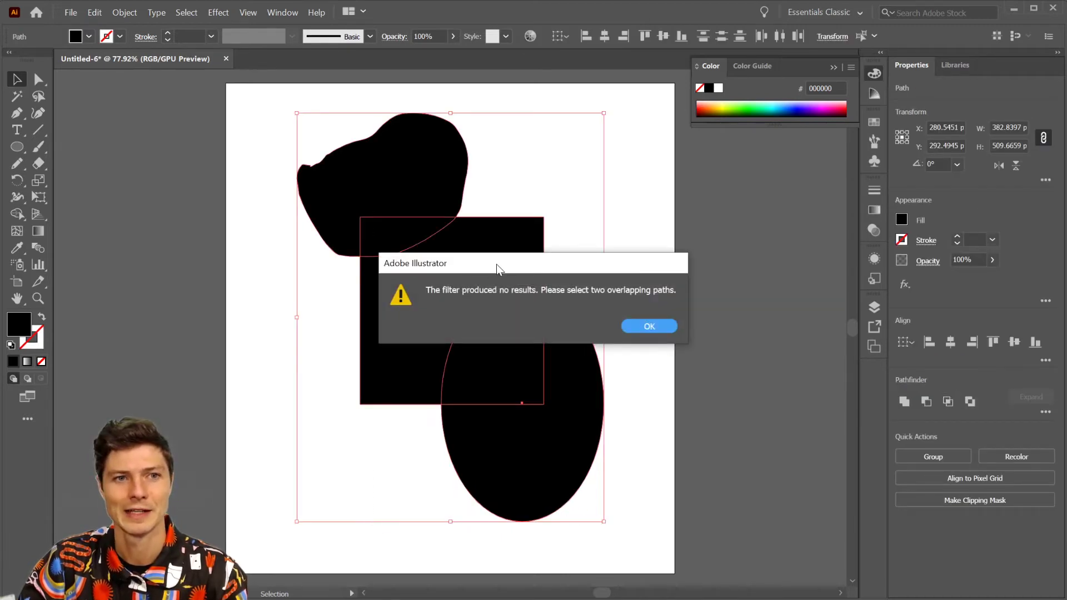
pyautogui.click(646, 326)
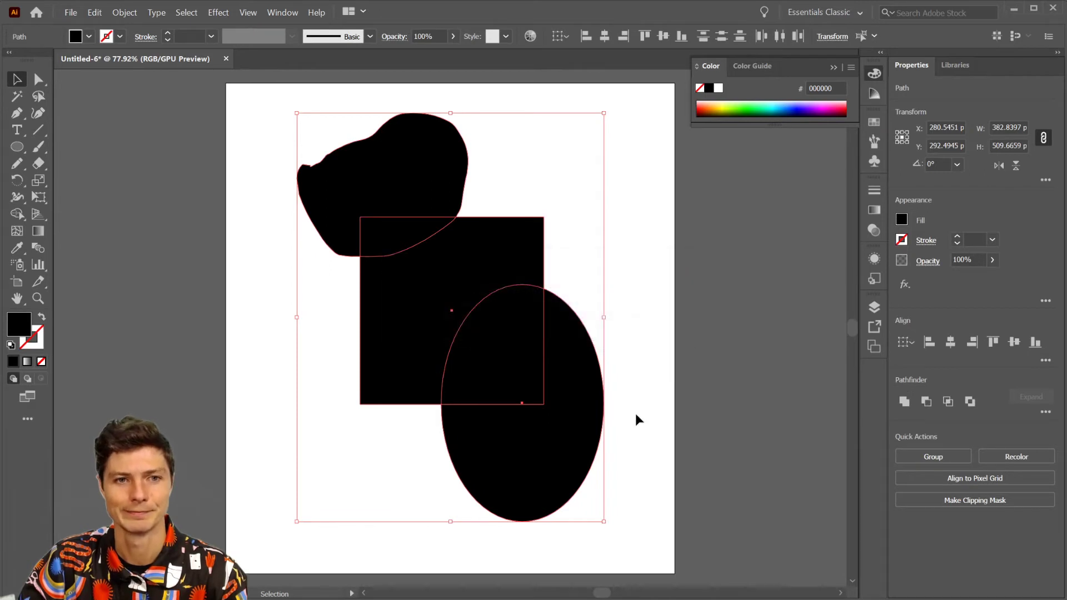
pyautogui.moveTo(631, 440); pyautogui.dragTo(444, 270)
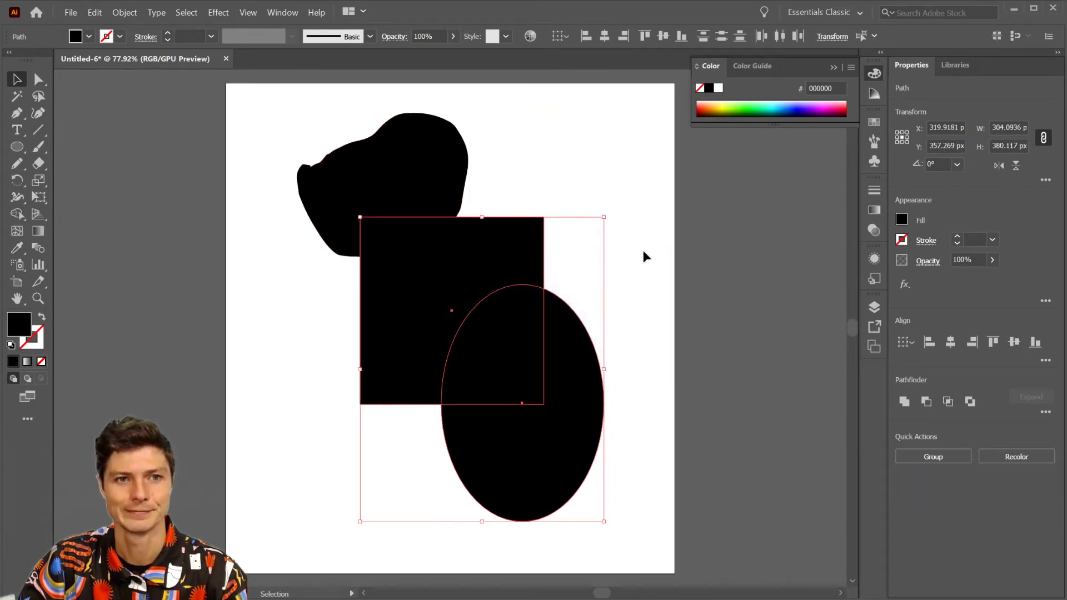
pyautogui.click(949, 400)
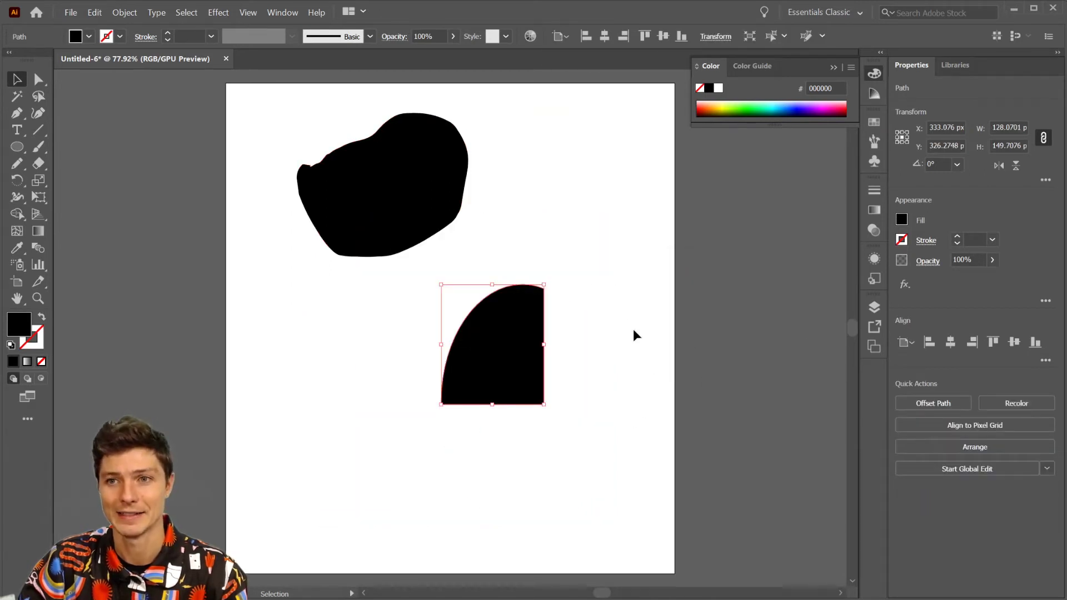
pyautogui.hotkey('ctrl', 'z')
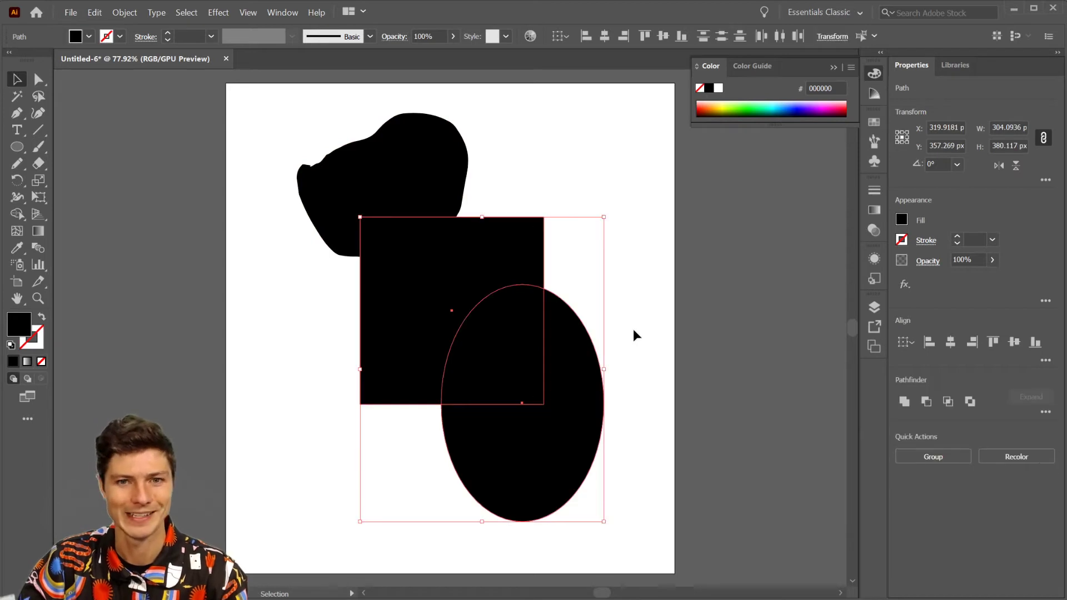
# - Show the extra Pathfinder options and select the blob
pyautogui.click(1045, 412)
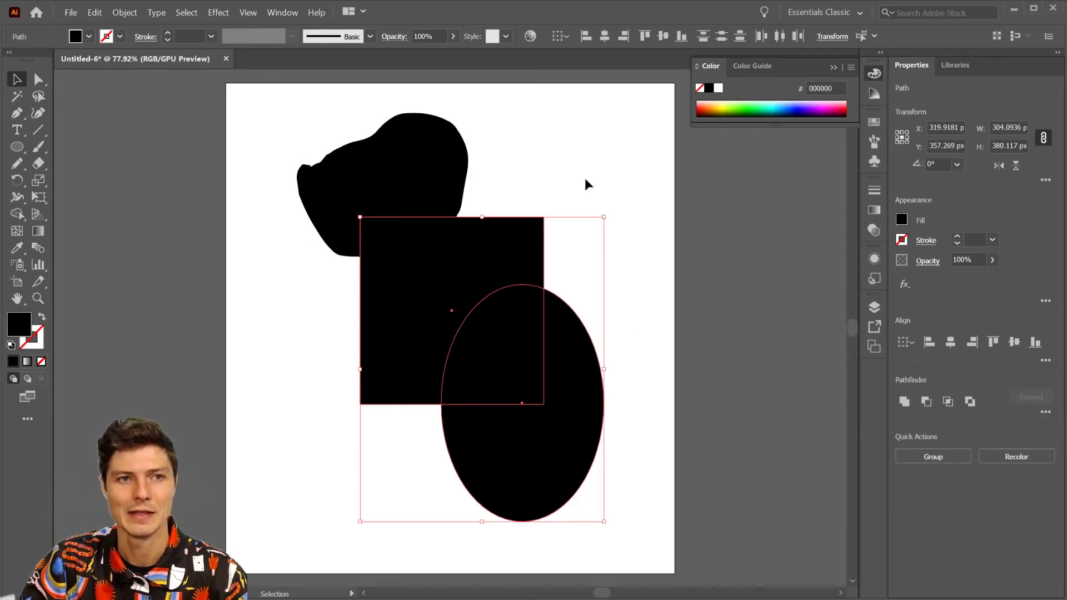
pyautogui.click(486, 160)
pyautogui.click(452, 162)
# - Apply Pathfinder Divide to the blob, rectangle and ellipse, then select the resulting group
pyautogui.click(555, 276)
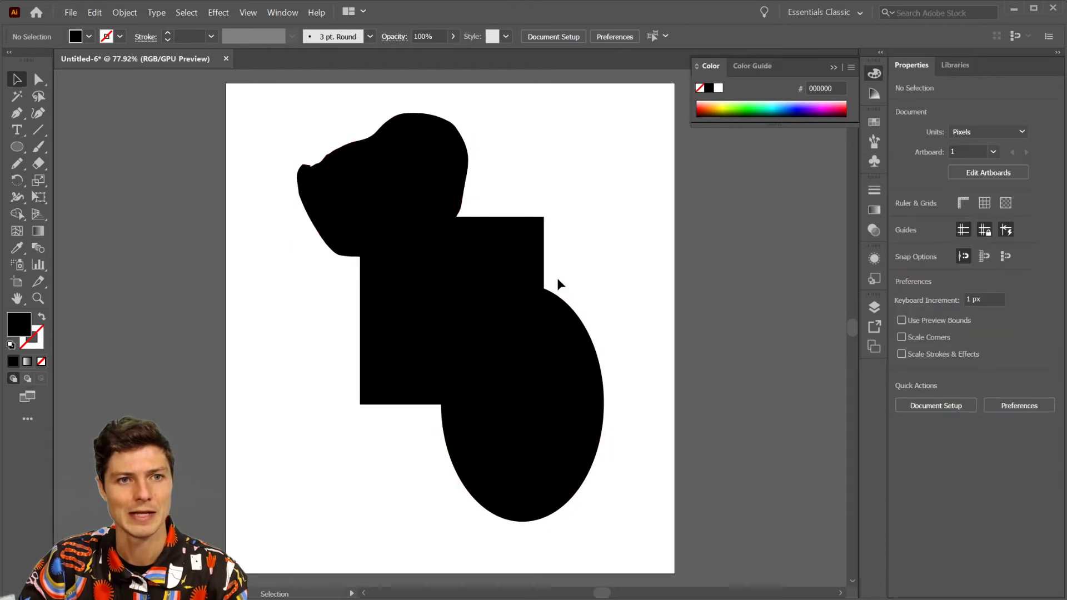
pyautogui.click(537, 329)
pyautogui.moveTo(589, 148); pyautogui.dragTo(342, 499)
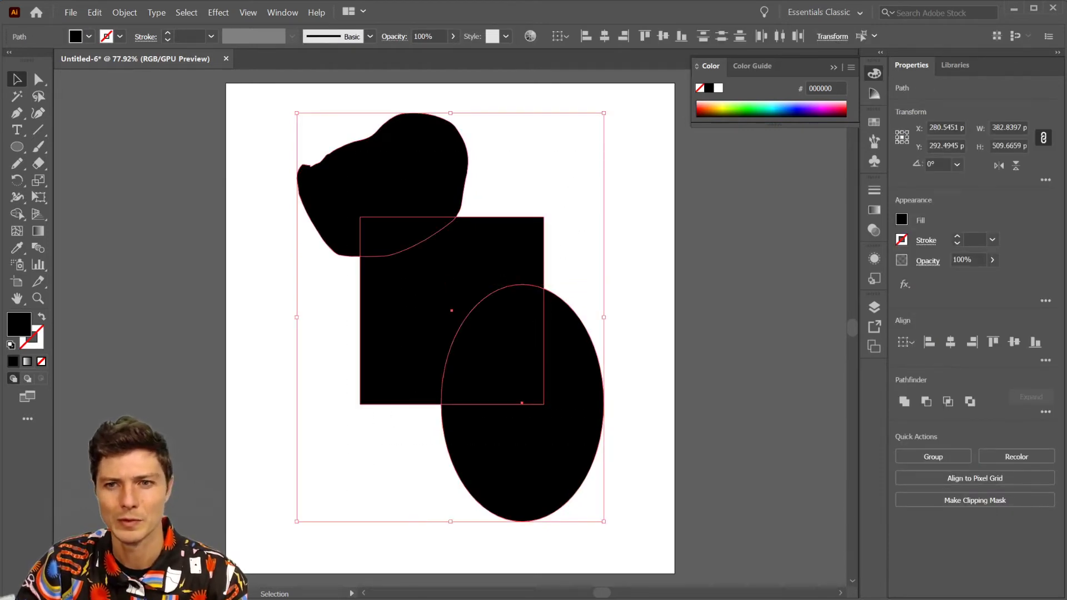
pyautogui.click(1045, 412)
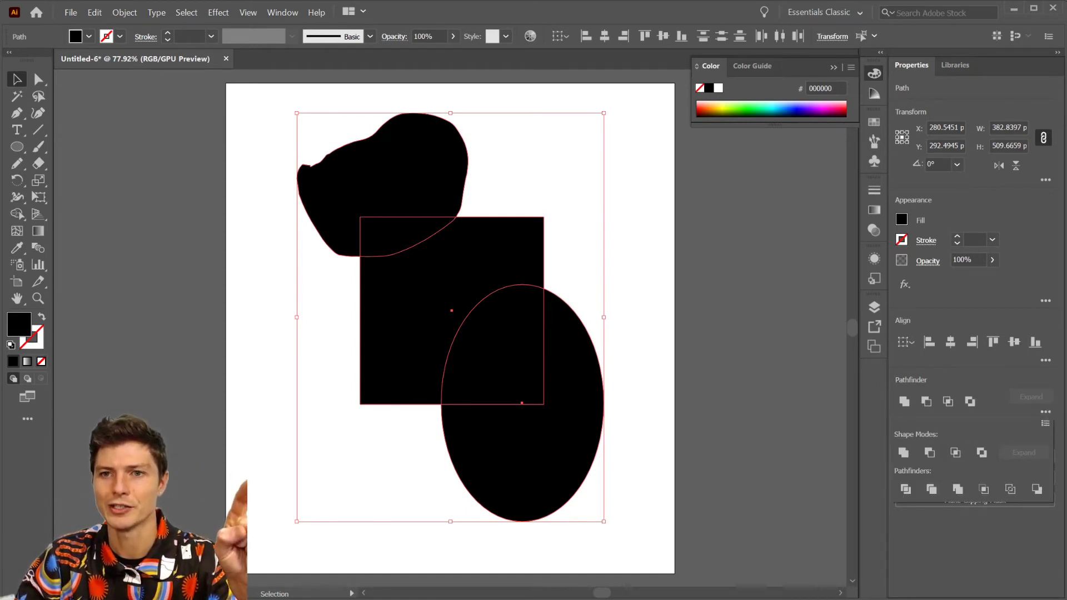
pyautogui.click(905, 489)
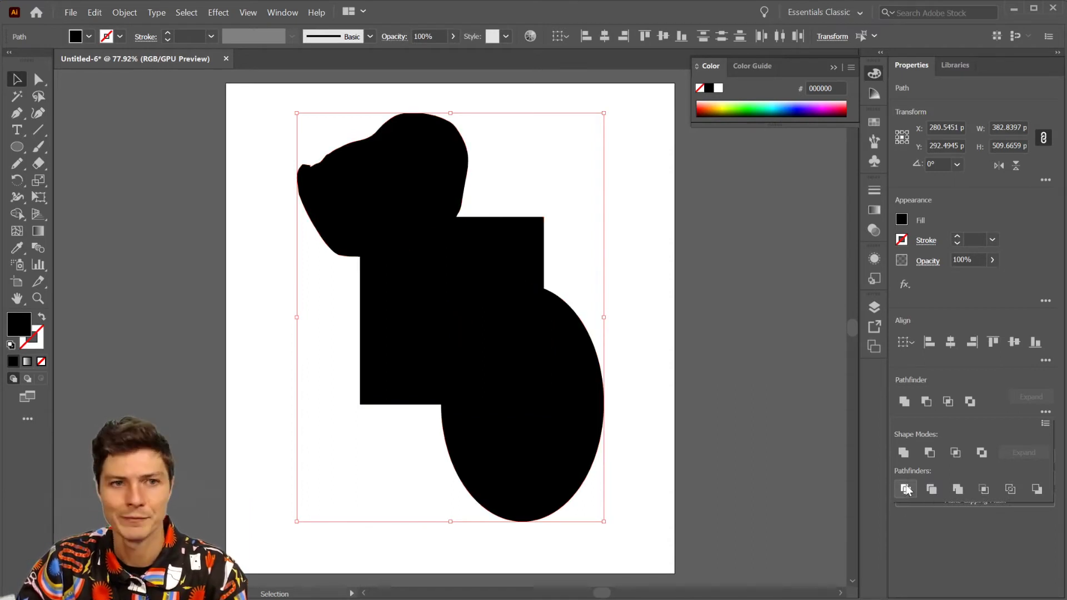
pyautogui.click(660, 148)
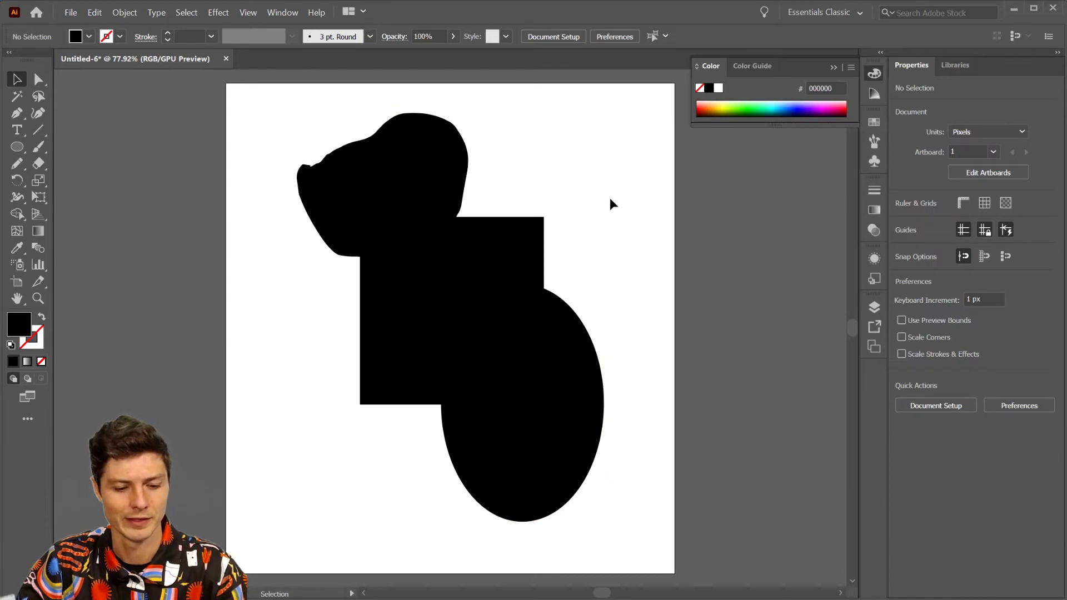
pyautogui.click(537, 229)
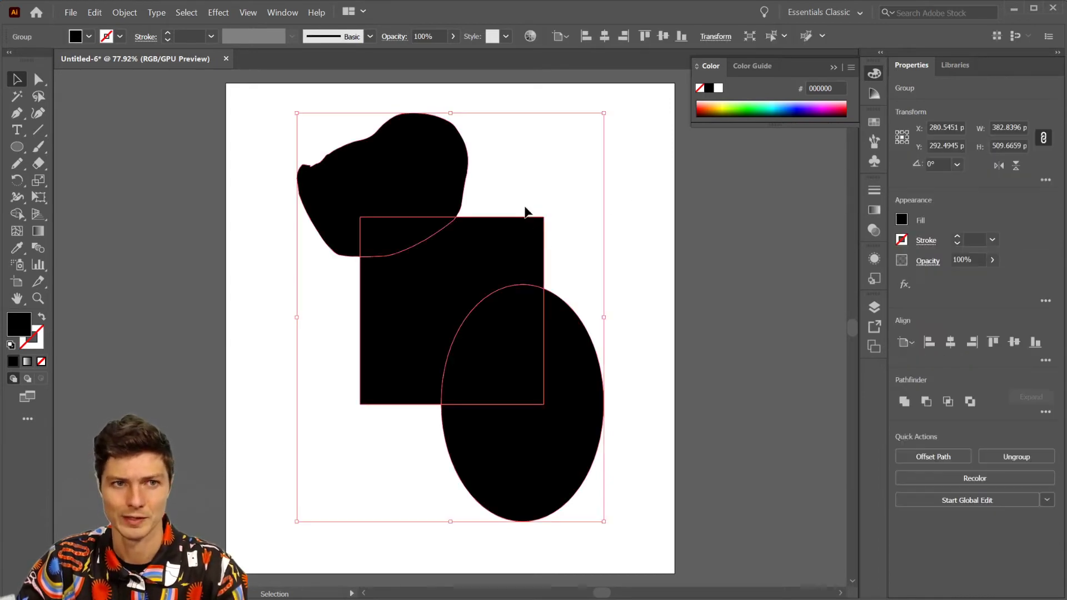
# - With Direct Selection, delete the rectangle–ellipse and blob–rectangle overlap pieces, restoring the rectangle piece
pyautogui.press('a')
pyautogui.click(639, 251)
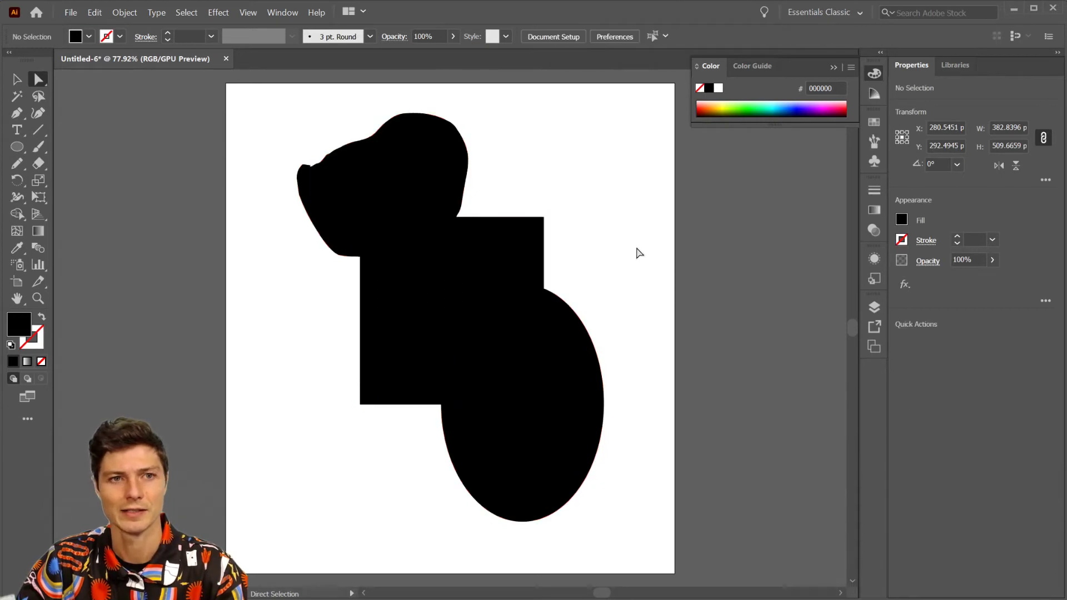
pyautogui.click(515, 242)
pyautogui.press('Delete')
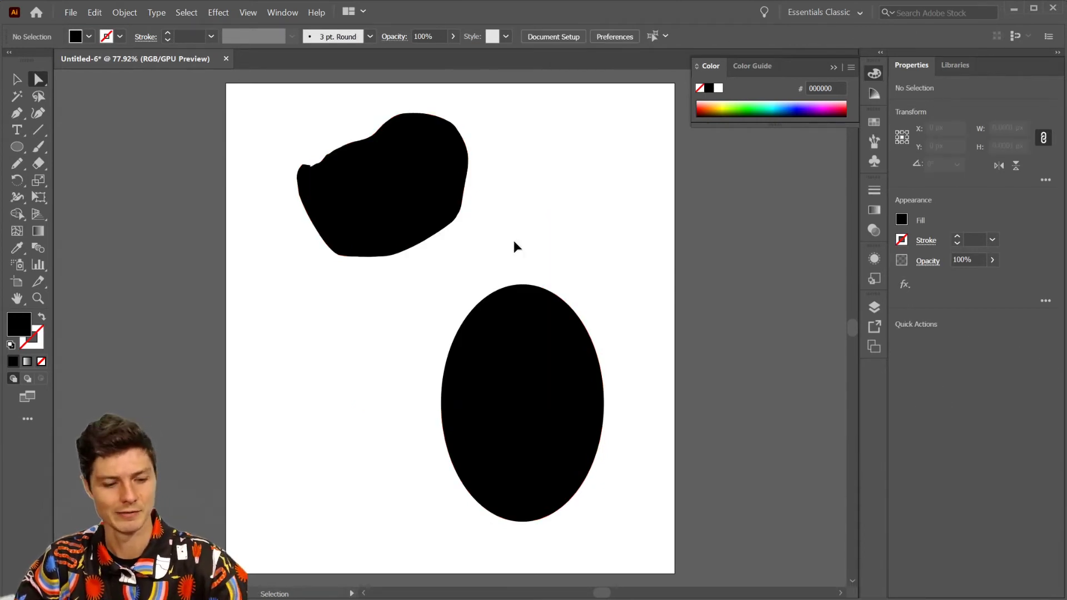
pyautogui.hotkey('ctrl', 'z')
pyautogui.click(524, 331)
pyautogui.press('Delete')
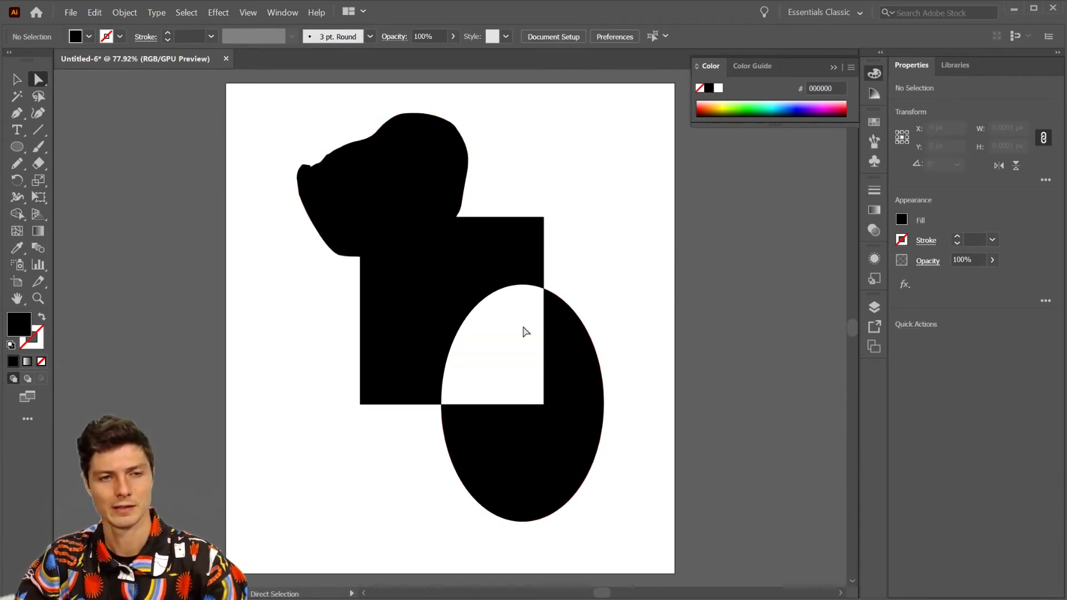
pyautogui.click(421, 236)
pyautogui.press('Delete')
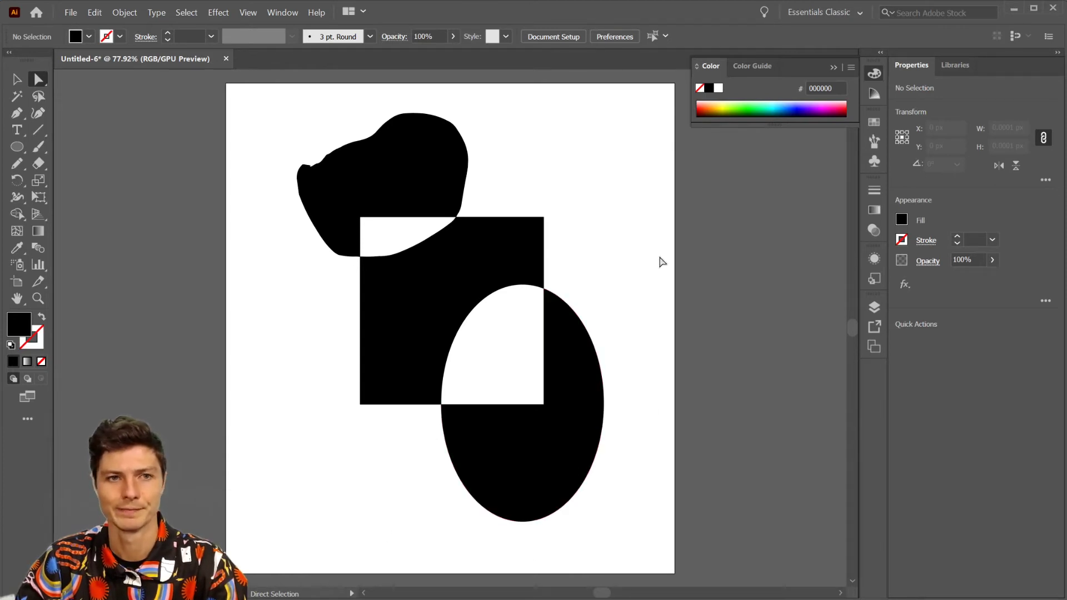
# - Select all the artwork and undo the overlap deletions
pyautogui.press('v')
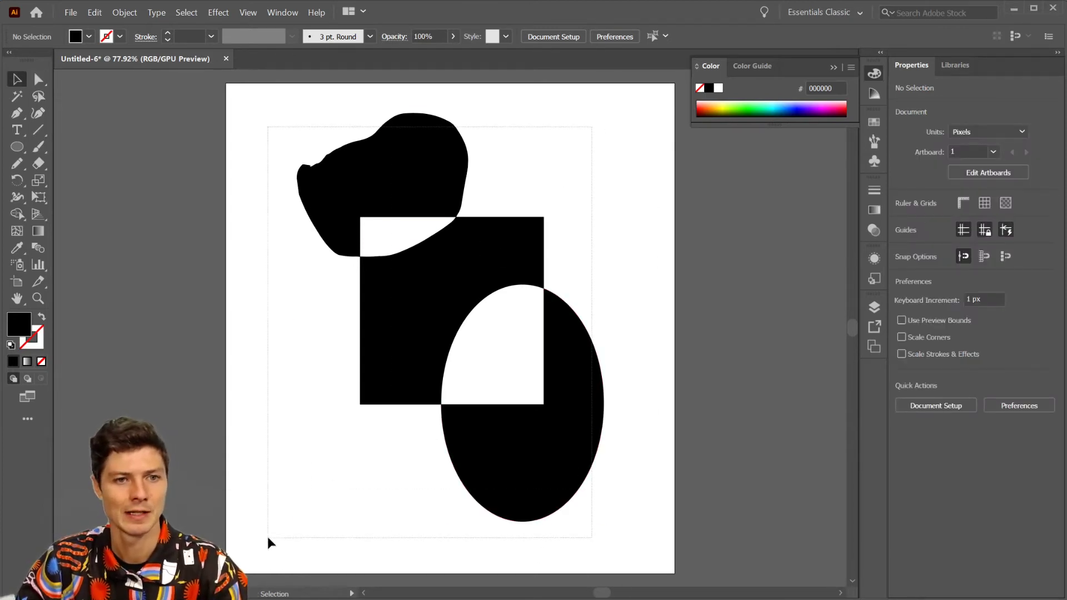
pyautogui.hotkey('ctrl', 'a')
pyautogui.press('a')
pyautogui.hotkey('ctrl', 'alt', 'shift', '8')
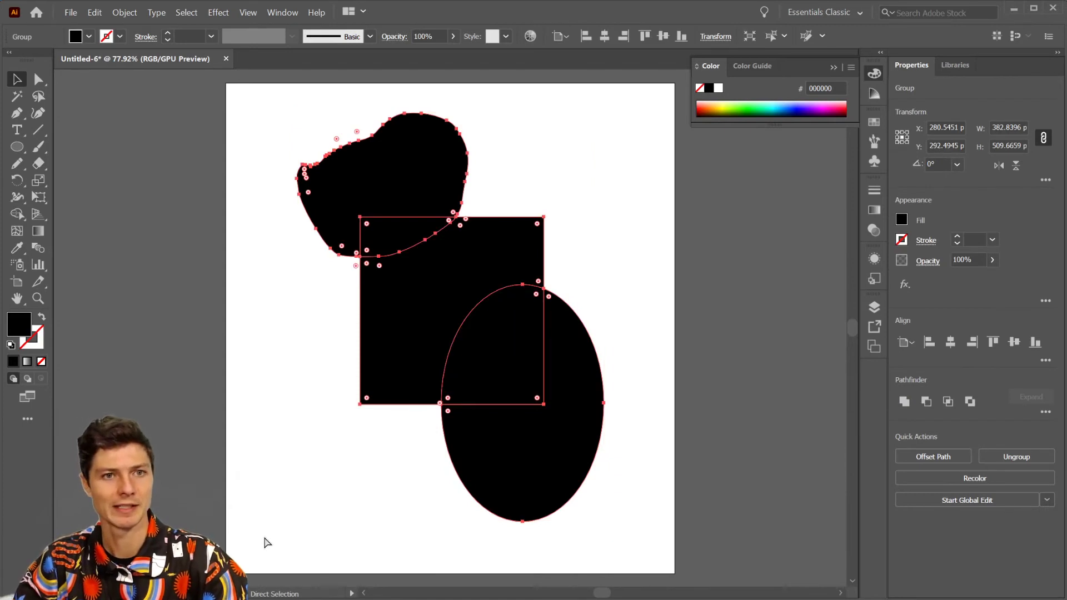
# - Return to the Selection tool and marquee-select the blob, rectangle and ellipse
pyautogui.press('v')
pyautogui.click(622, 249)
pyautogui.click(522, 353)
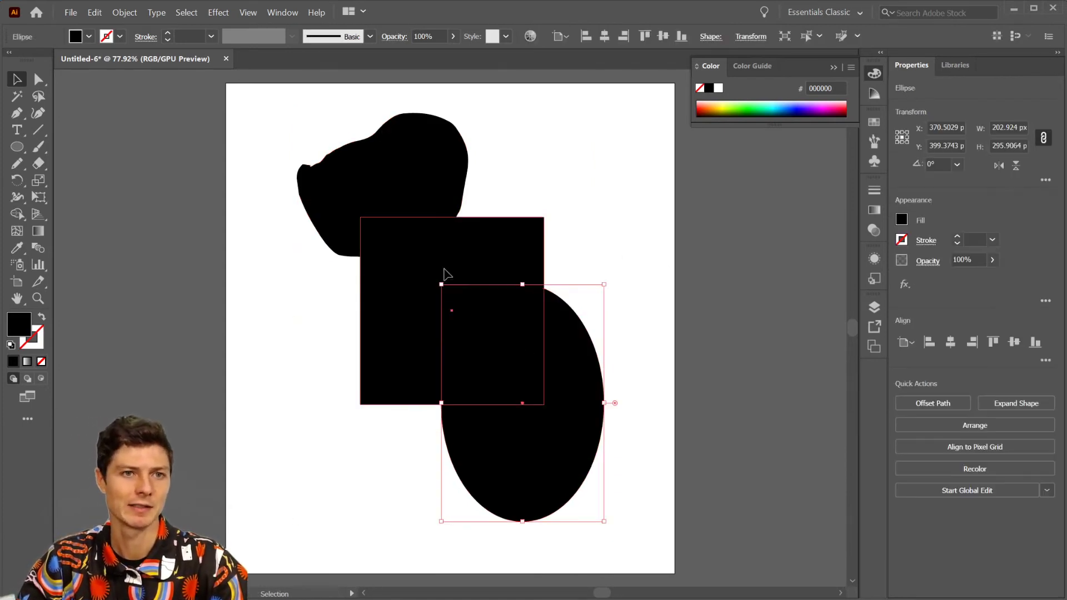
pyautogui.click(405, 181)
pyautogui.click(616, 190)
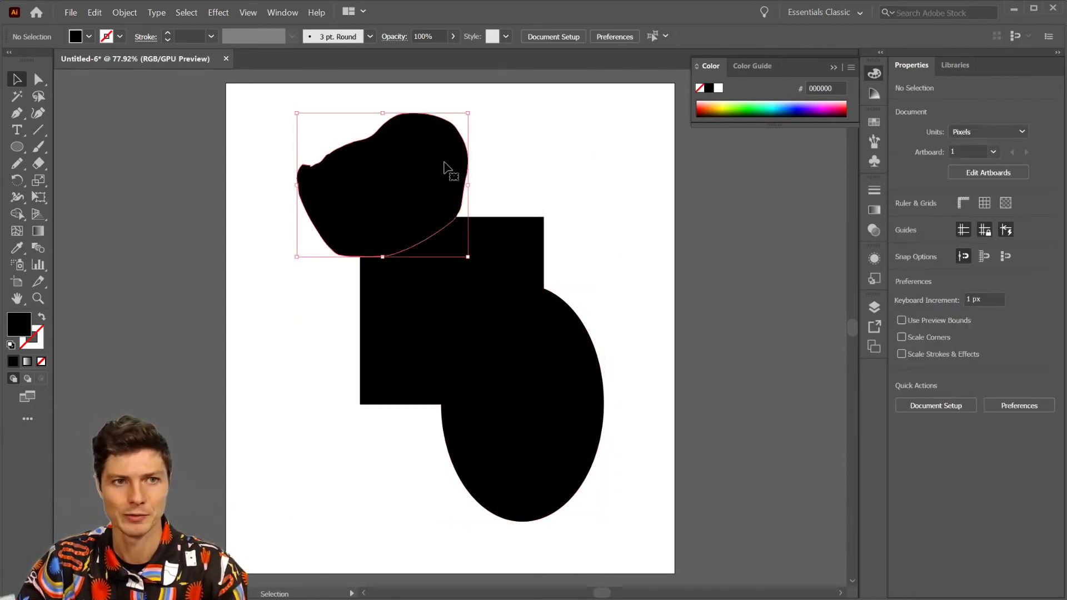
pyautogui.click(541, 430)
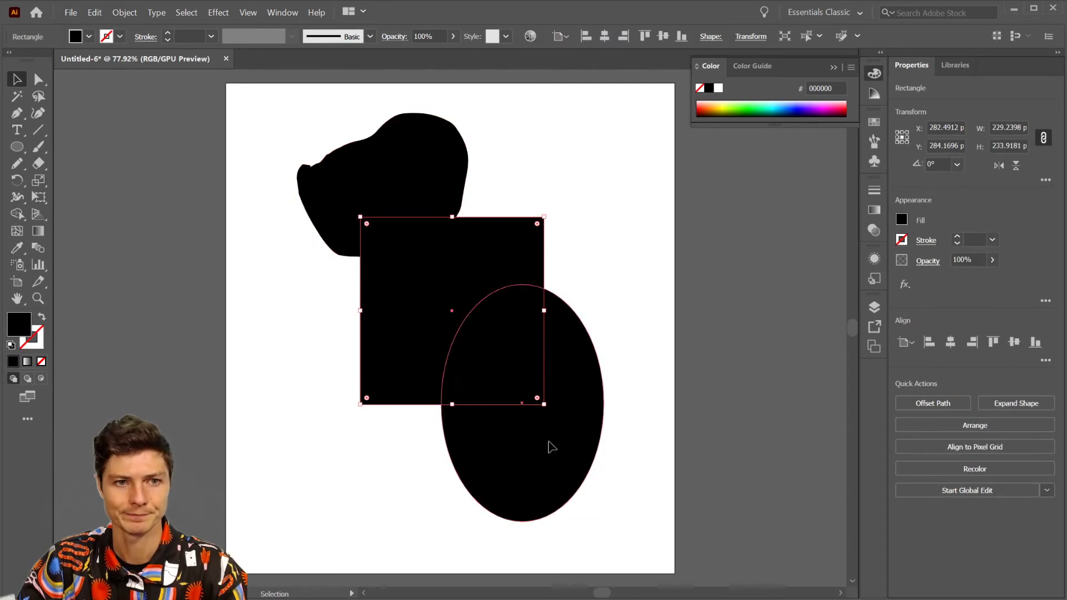
pyautogui.click(693, 237)
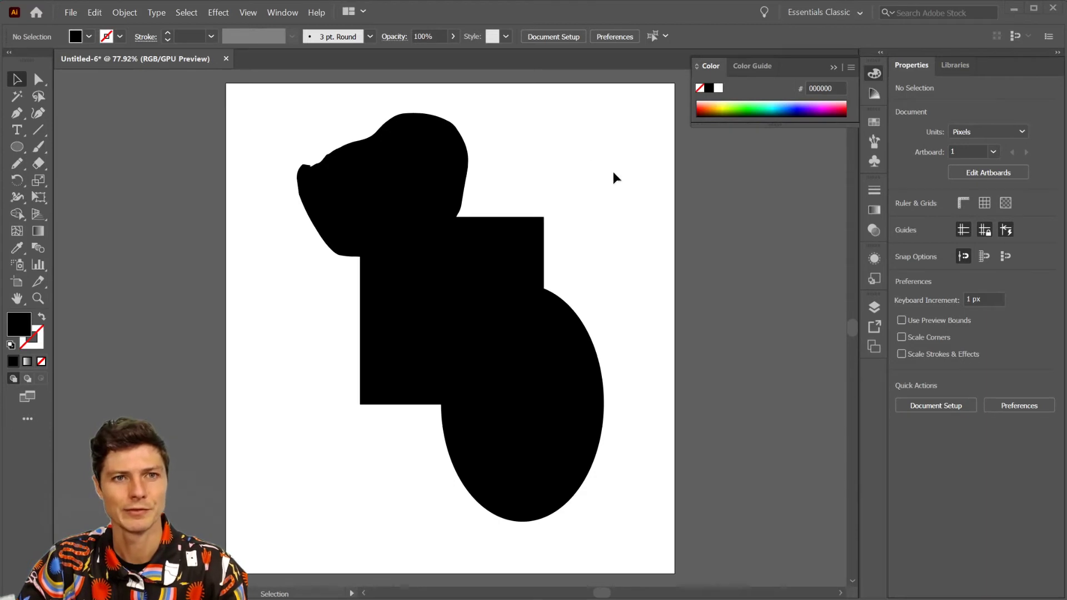
pyautogui.moveTo(254, 106); pyautogui.dragTo(670, 538)
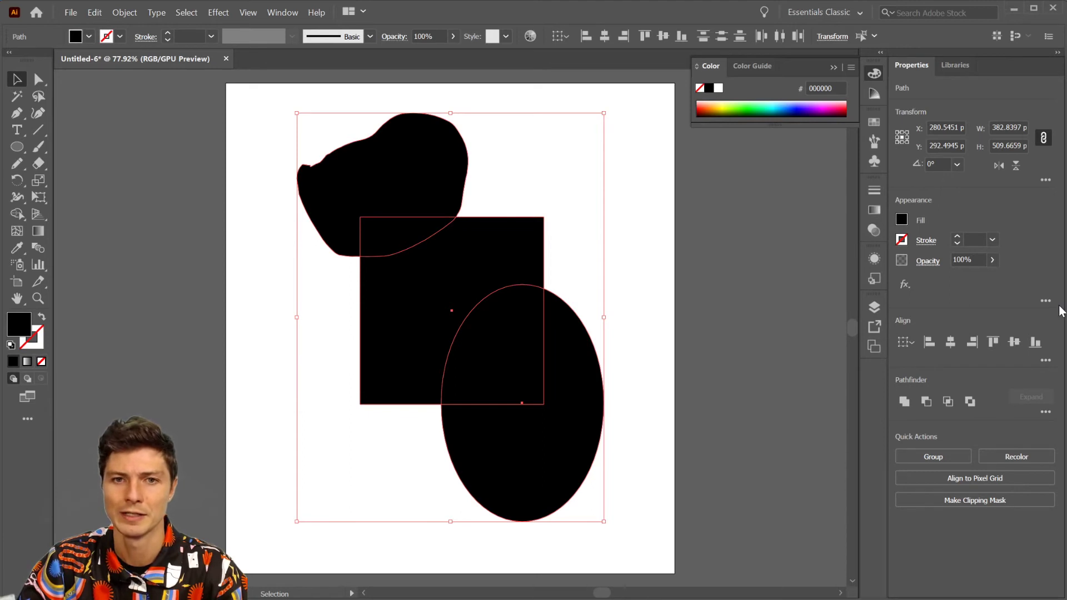
# - Try Align Left, Right, Horizontal Center, Top, Vertical Center and Bottom on the shapes
pyautogui.click(931, 343)
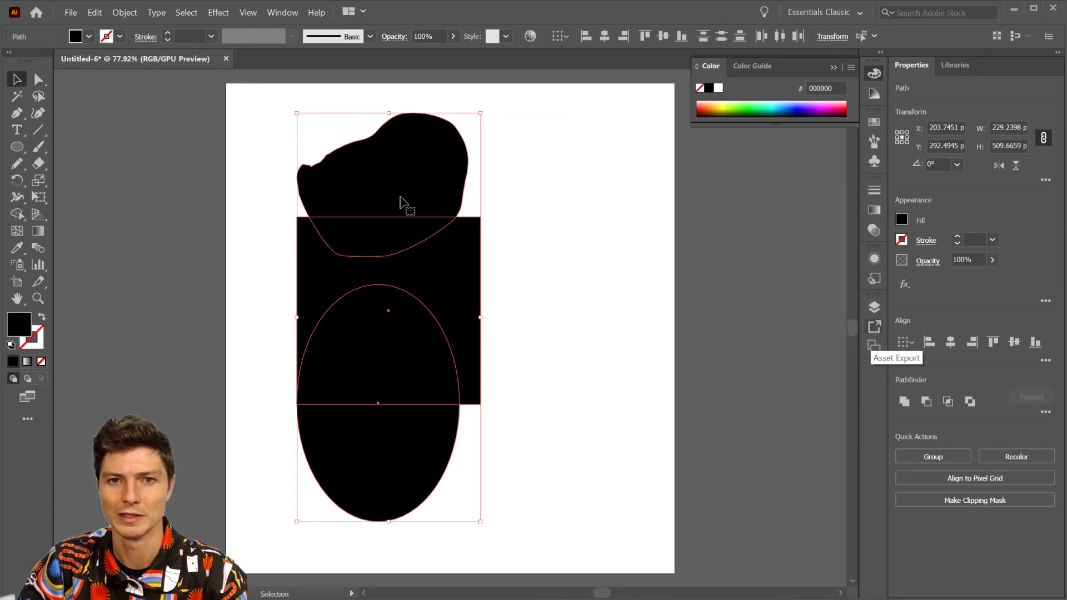
pyautogui.click(971, 342)
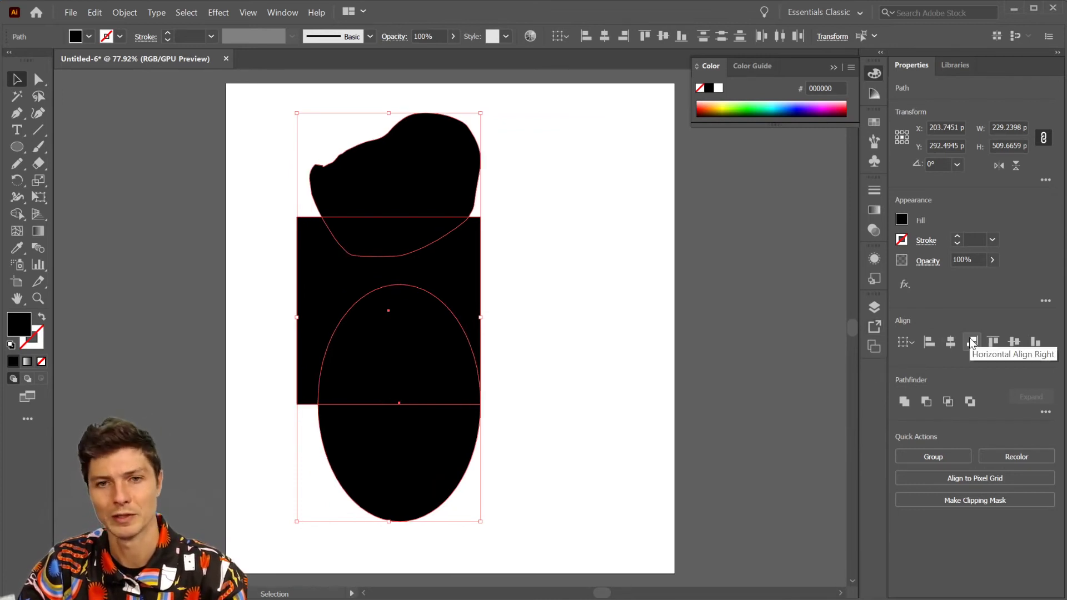
pyautogui.click(950, 341)
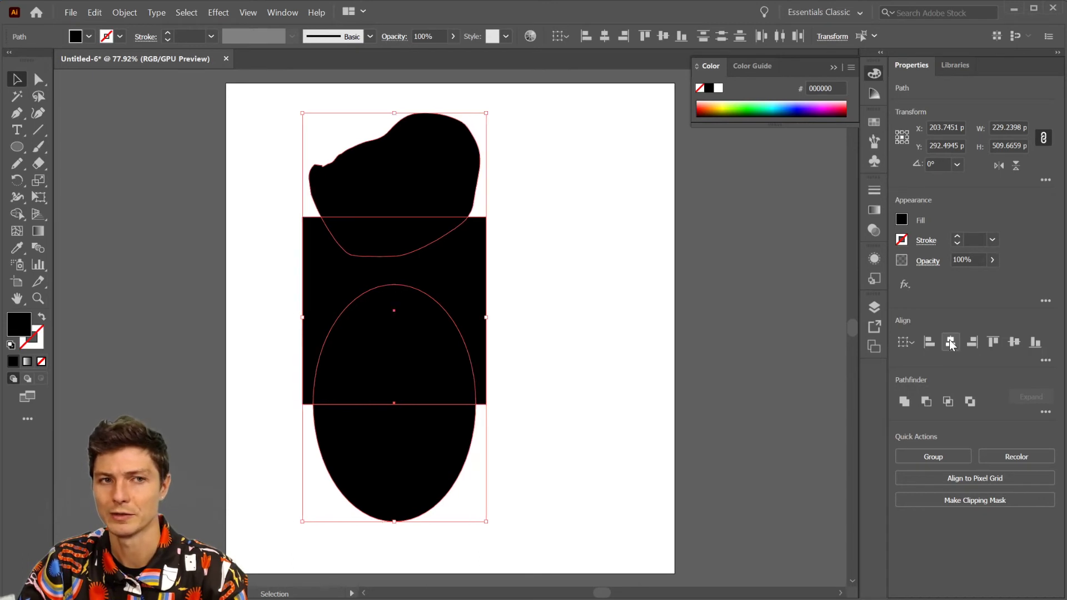
pyautogui.click(991, 341)
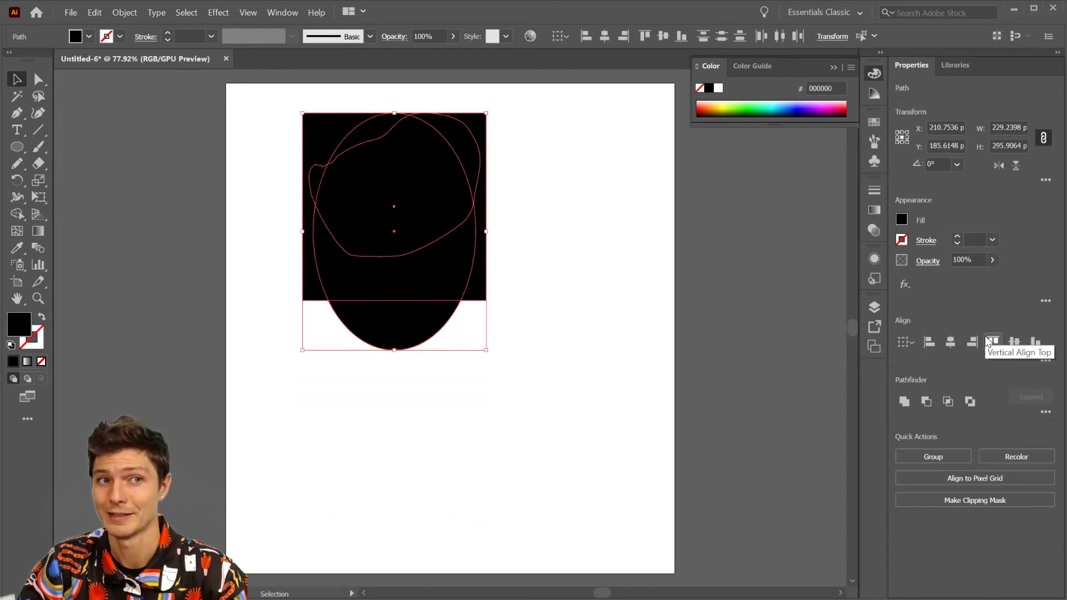
pyautogui.click(1014, 342)
pyautogui.click(1033, 343)
# - Distribute the shapes evenly top to bottom and drag them toward the artboard's right
pyautogui.click(1045, 360)
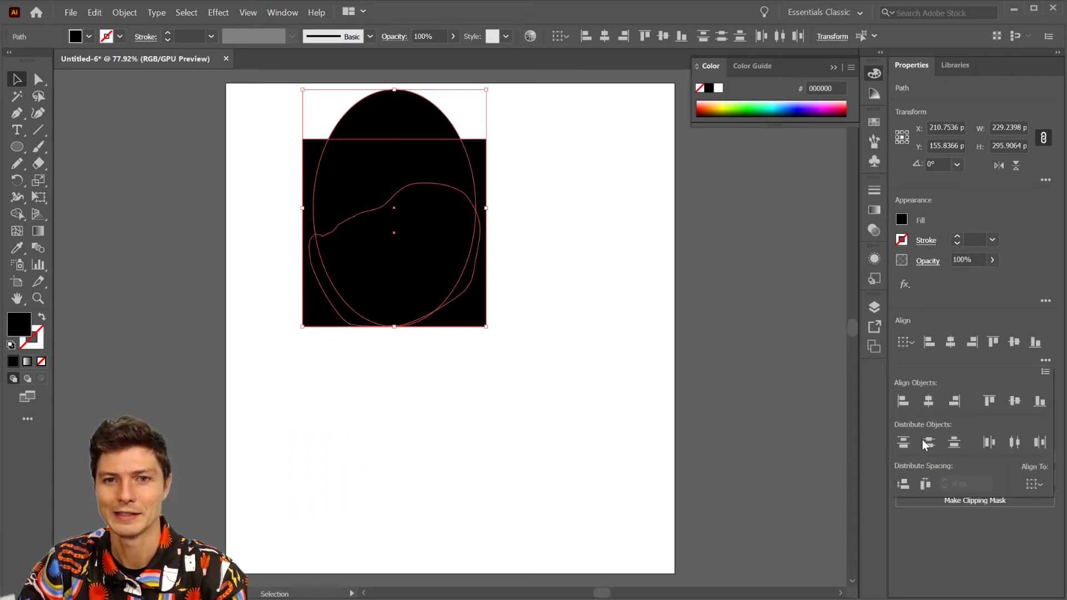
pyautogui.click(904, 483)
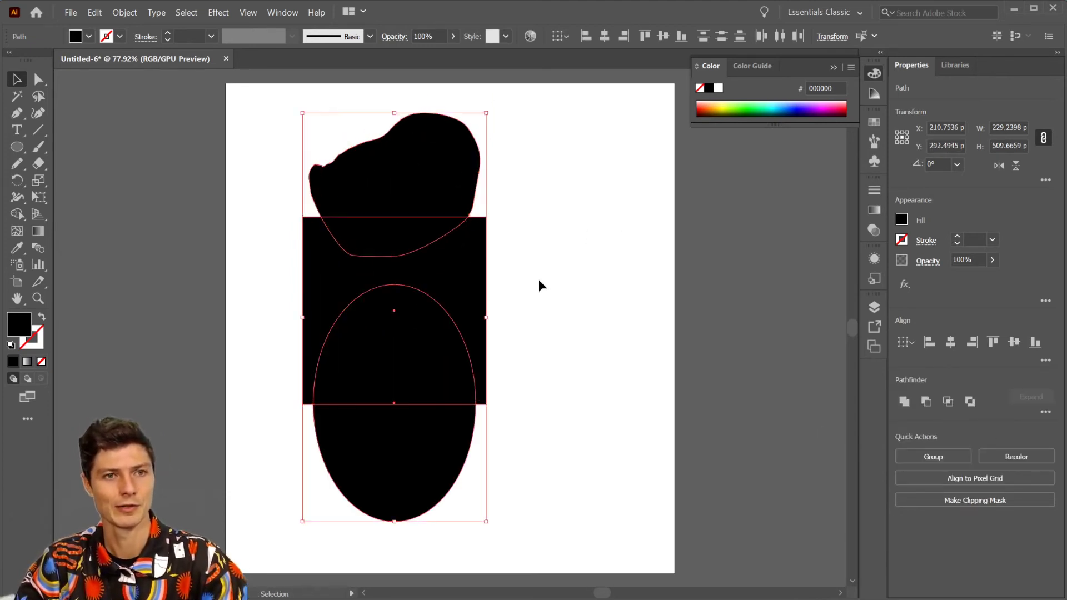
pyautogui.moveTo(456, 280); pyautogui.dragTo(659, 282)
# - Arrange the blob at top, the rectangle in the middle and the ellipse below
pyautogui.click(395, 290)
pyautogui.moveTo(534, 293); pyautogui.dragTo(332, 310)
pyautogui.moveTo(552, 185); pyautogui.dragTo(371, 140)
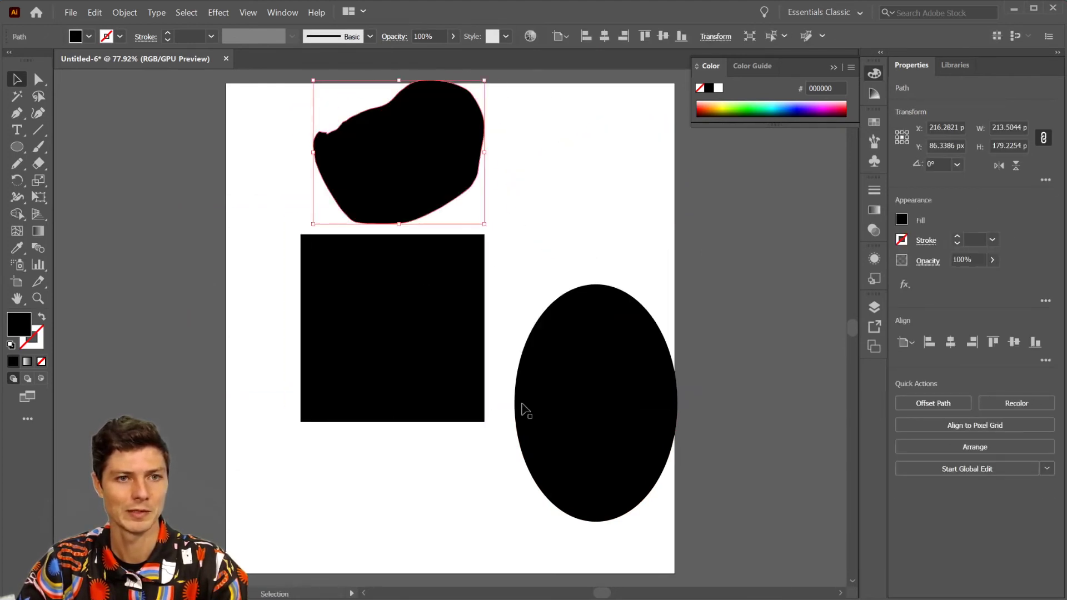
pyautogui.moveTo(588, 385); pyautogui.dragTo(395, 543)
pyautogui.moveTo(532, 484); pyautogui.dragTo(405, 167)
pyautogui.click(517, 495)
pyautogui.moveTo(436, 549); pyautogui.dragTo(437, 539)
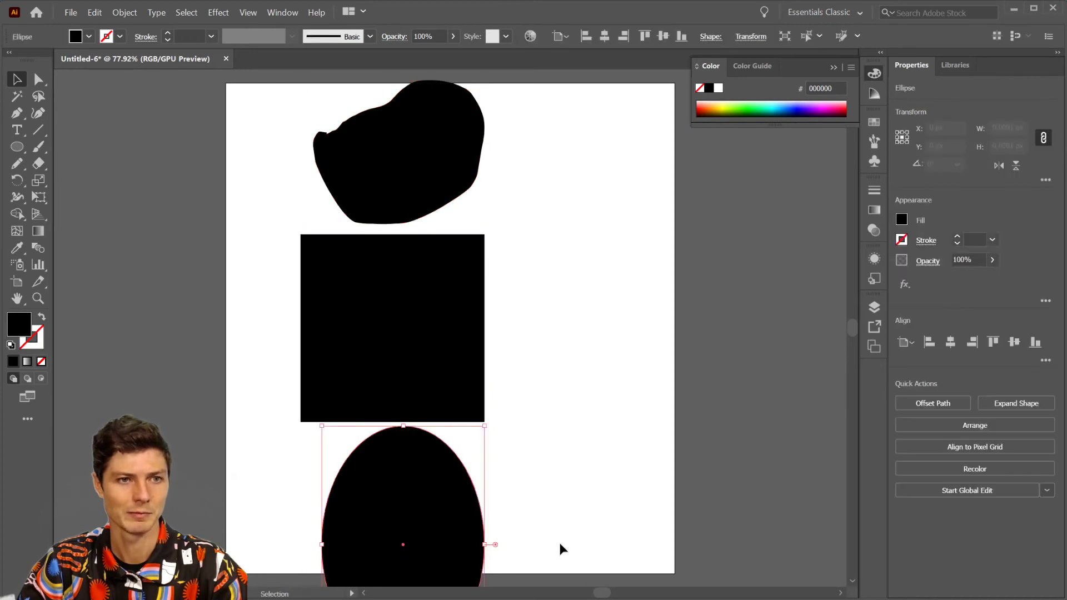
# - Apply Vertical Distribute Space to the three shapes and move the stack right and up
pyautogui.moveTo(550, 533); pyautogui.dragTo(384, 114)
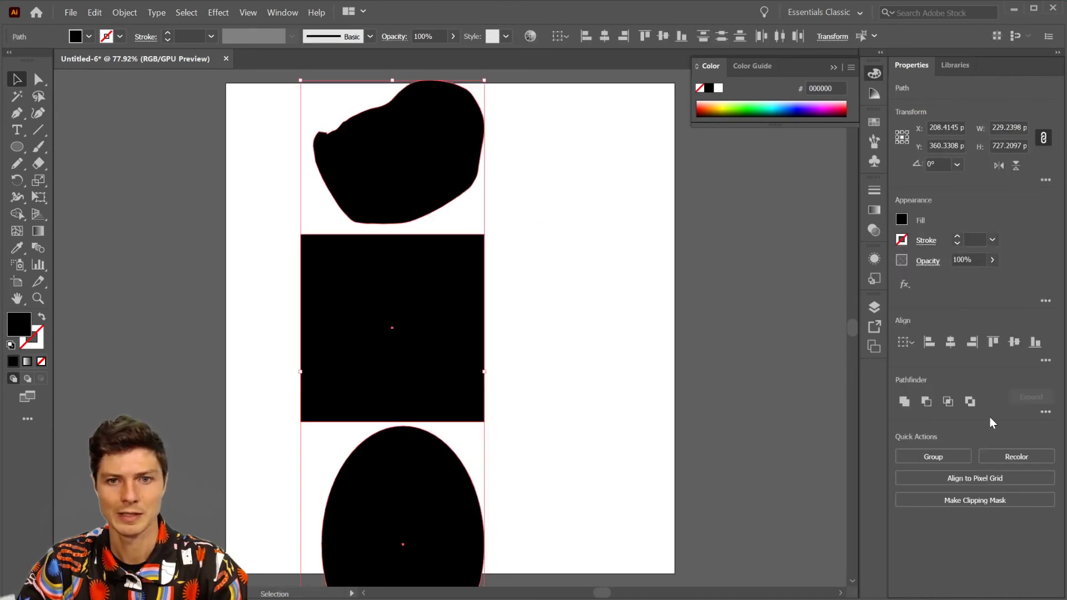
pyautogui.click(1046, 360)
pyautogui.click(903, 485)
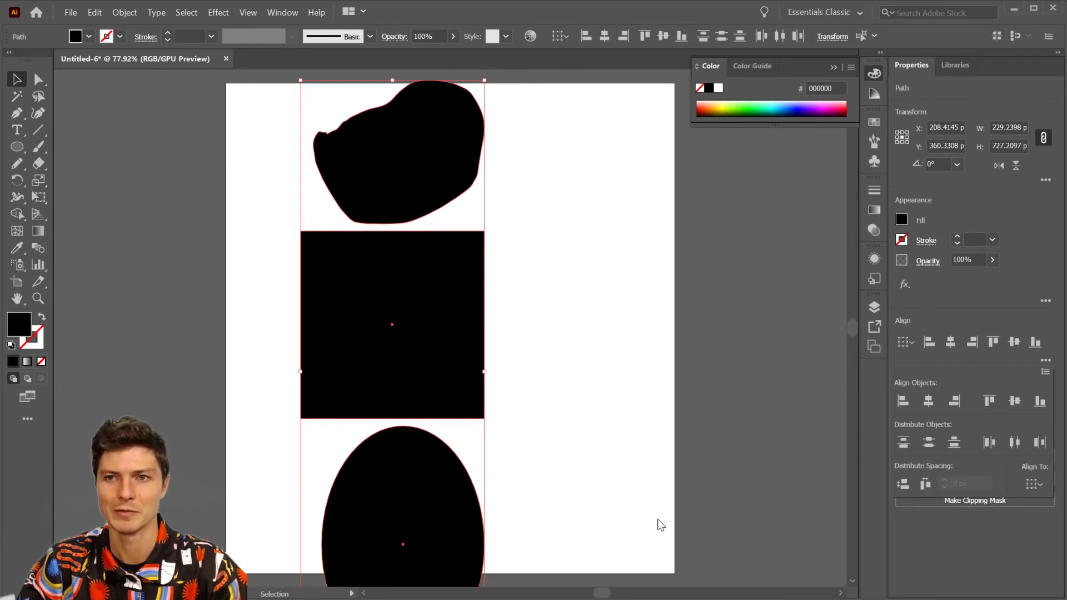
pyautogui.click(588, 490)
pyautogui.moveTo(612, 543); pyautogui.dragTo(424, 185)
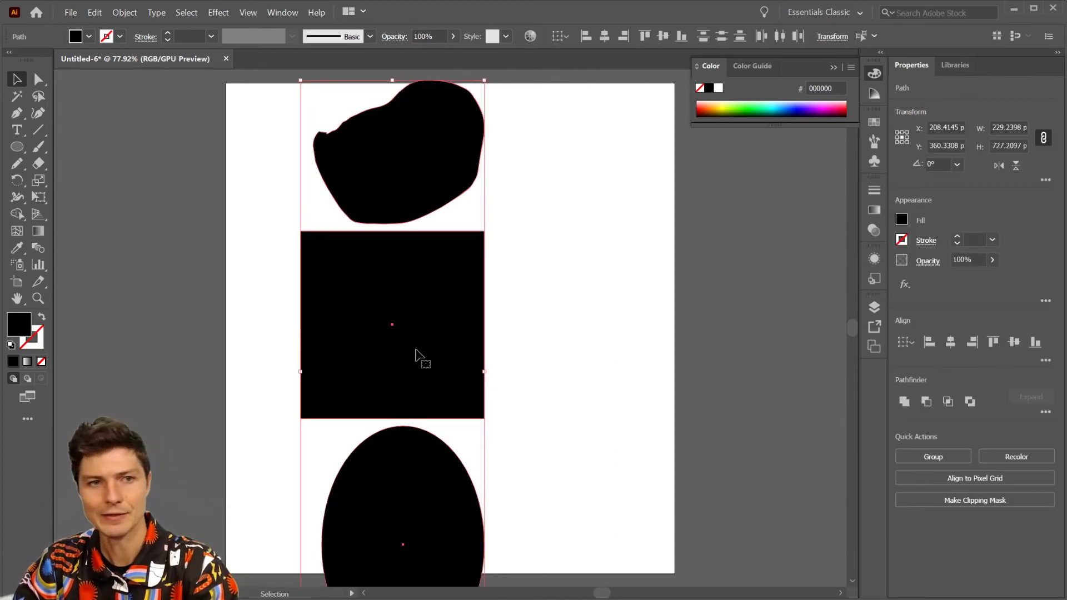
pyautogui.moveTo(417, 357); pyautogui.dragTo(473, 329)
pyautogui.click(642, 312)
pyautogui.moveTo(577, 433); pyautogui.dragTo(448, 150)
pyautogui.click(750, 311)
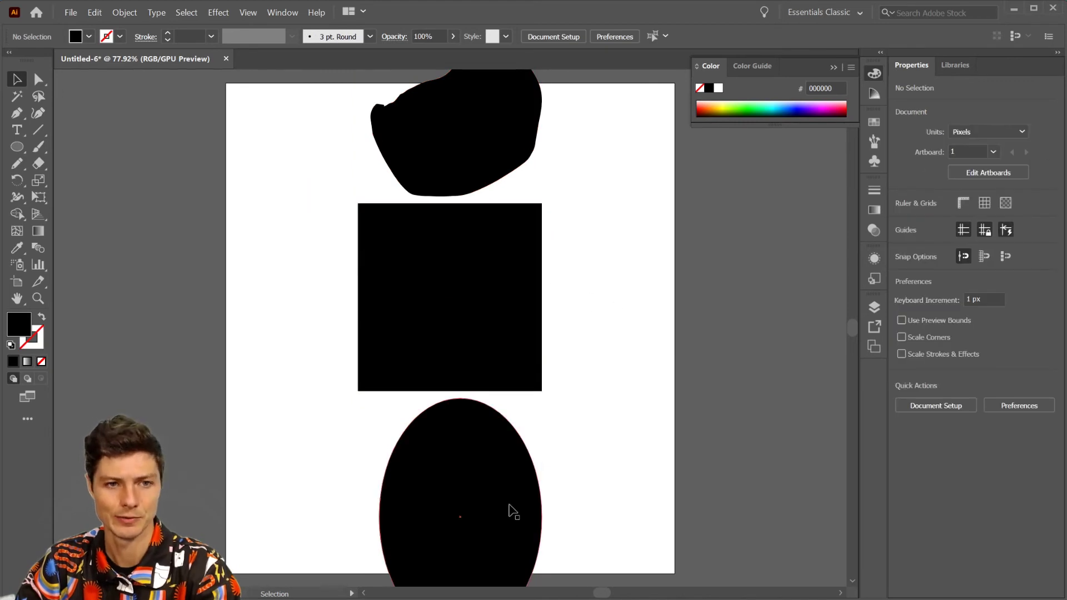
# - Overlap the ellipse and blob with the rectangle, then try and undo Horizontal Align Center
pyautogui.moveTo(507, 507); pyautogui.dragTo(533, 426)
pyautogui.moveTo(491, 135); pyautogui.dragTo(480, 228)
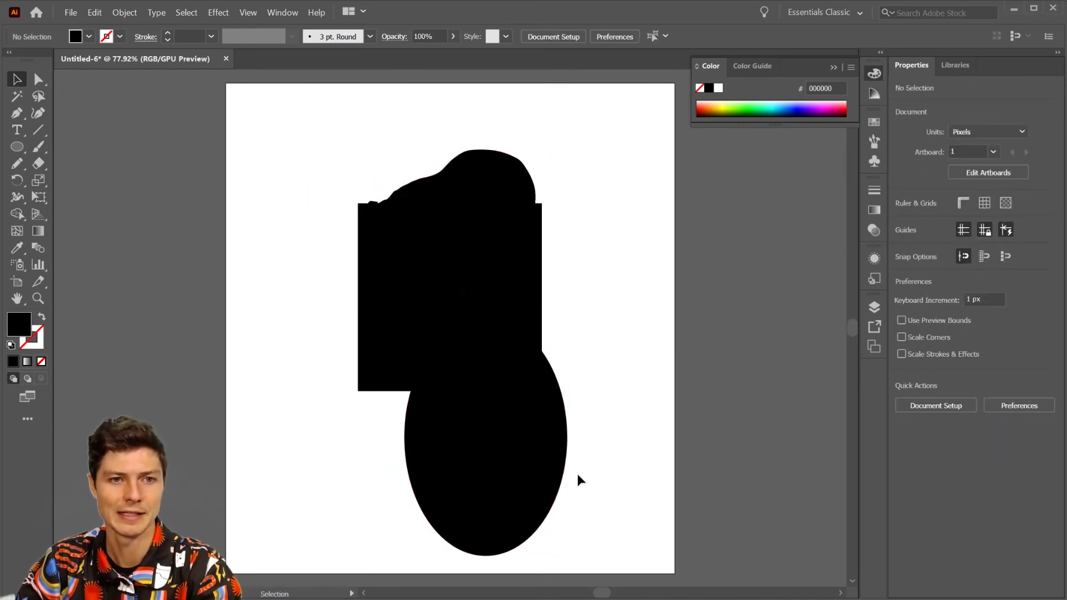
pyautogui.moveTo(626, 502); pyautogui.dragTo(437, 185)
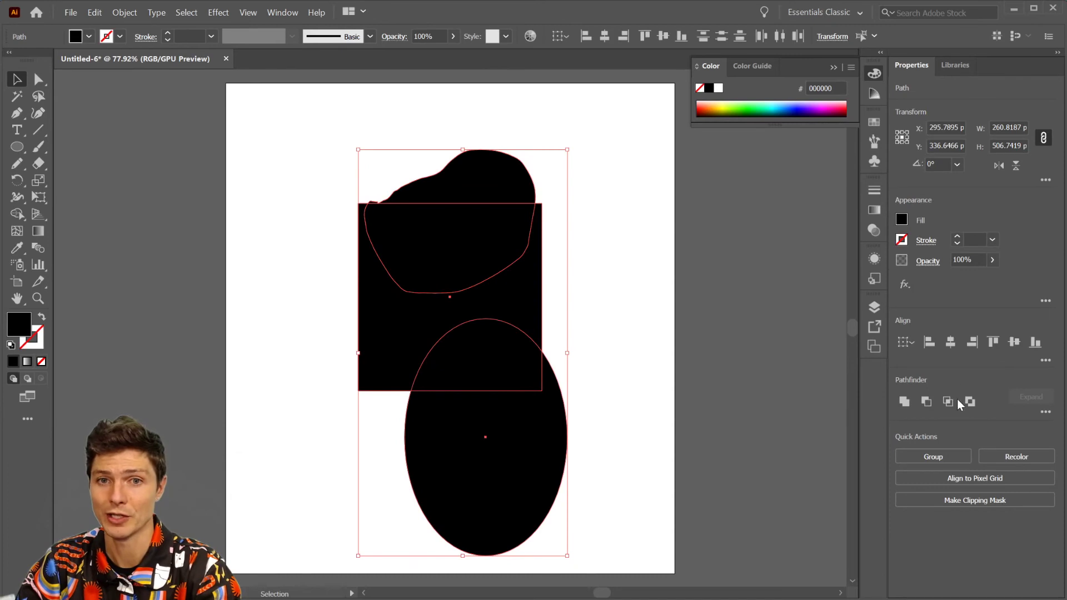
pyautogui.click(951, 341)
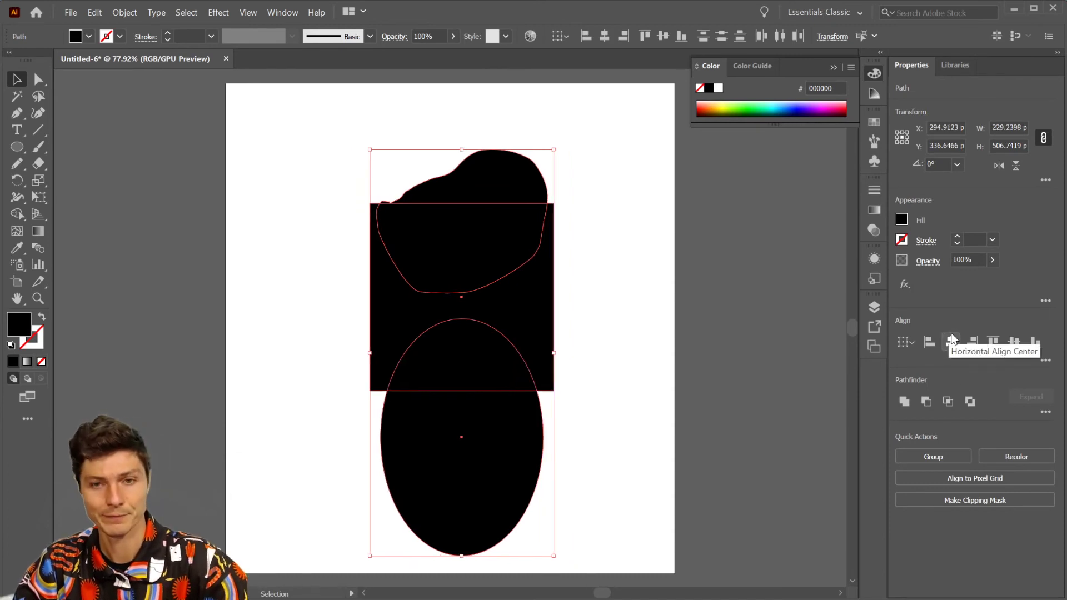
pyautogui.hotkey('ctrl', 'z')
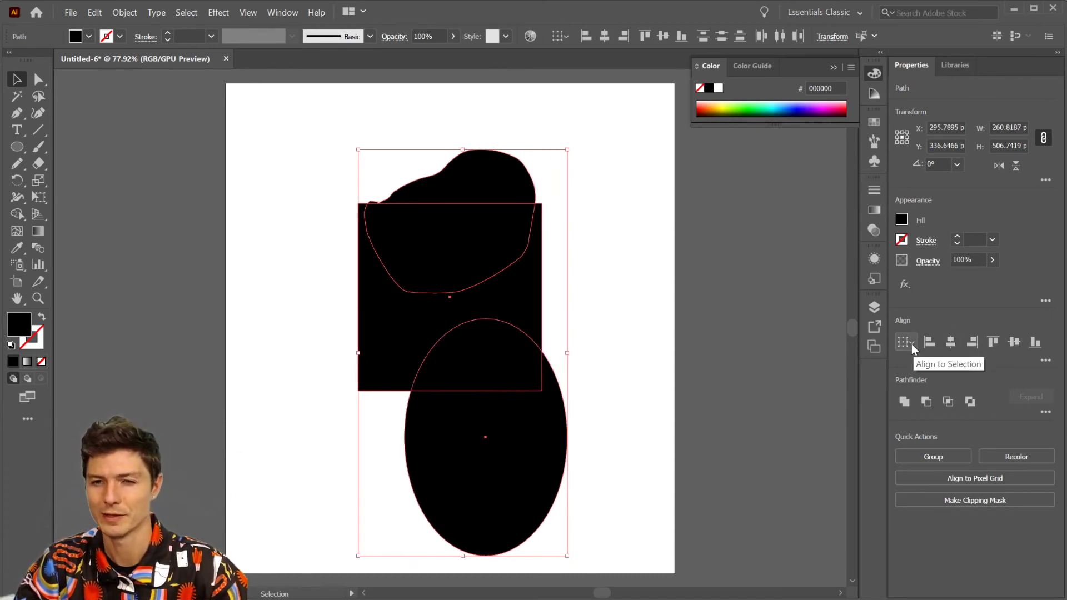
# - Set Align To to Key Object and make the blob the key object
pyautogui.click(911, 344)
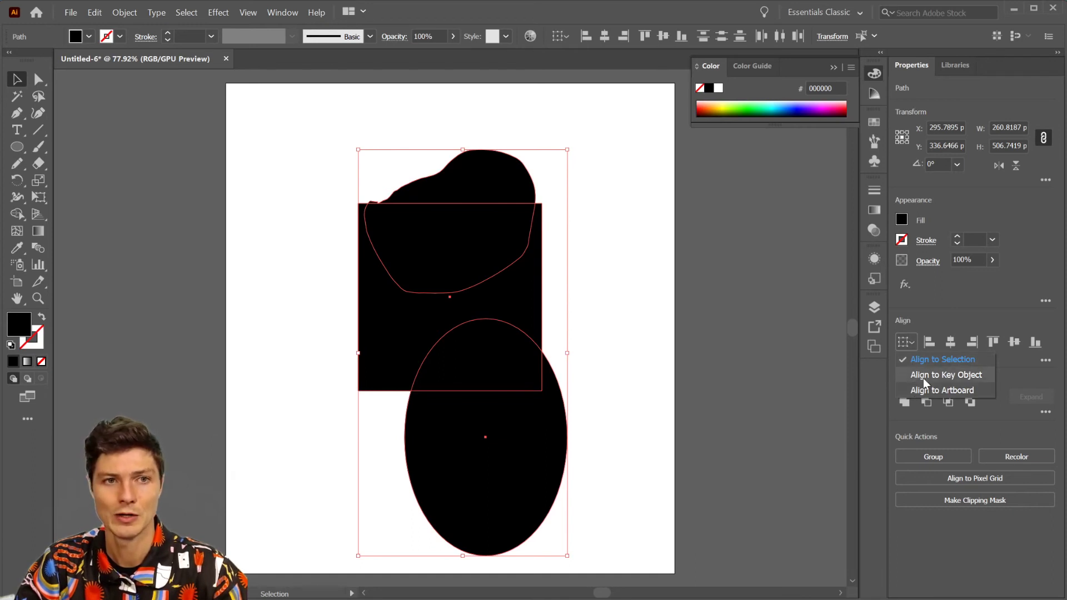
pyautogui.click(972, 374)
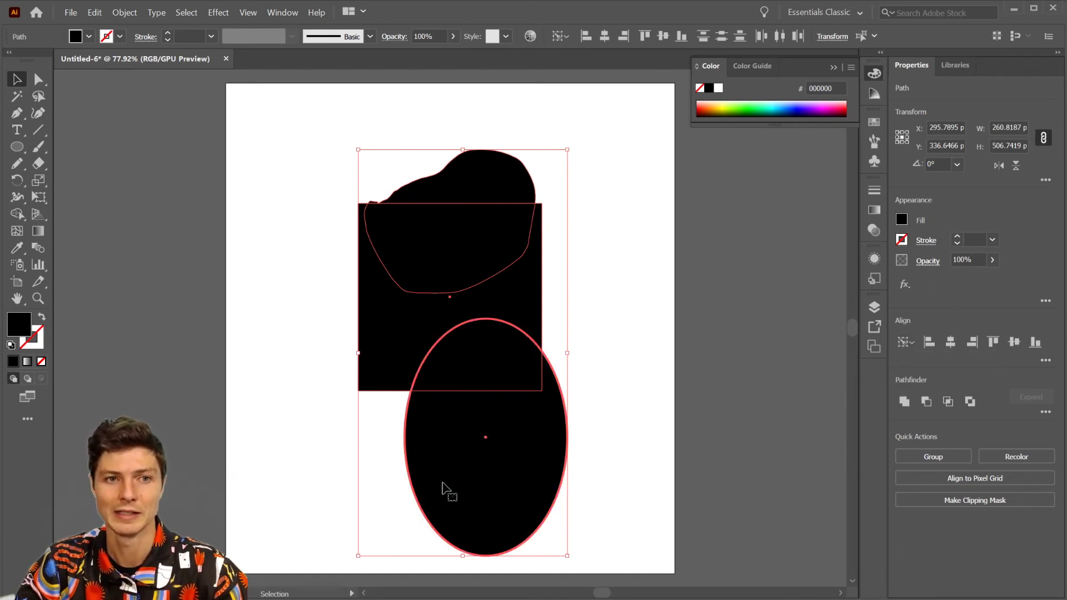
pyautogui.click(651, 475)
pyautogui.moveTo(624, 461); pyautogui.dragTo(452, 138)
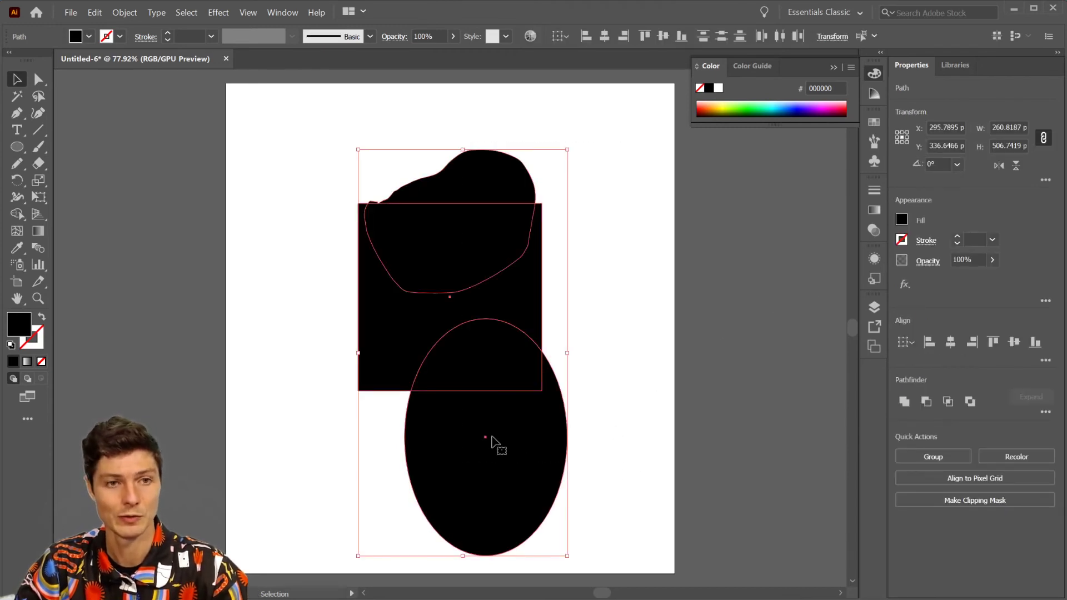
pyautogui.click(489, 485)
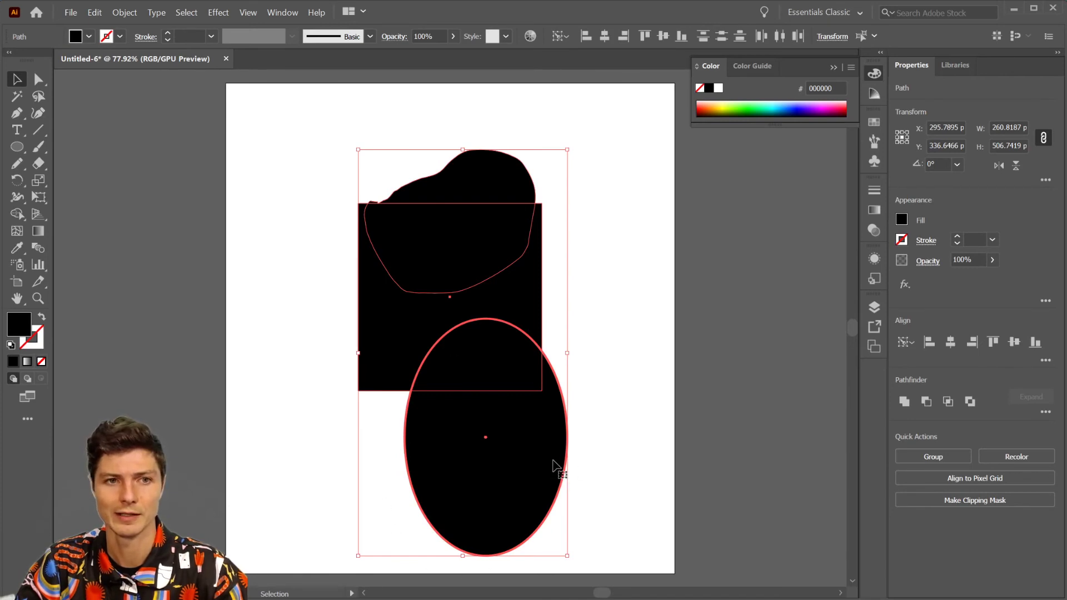
pyautogui.click(503, 305)
pyautogui.click(489, 244)
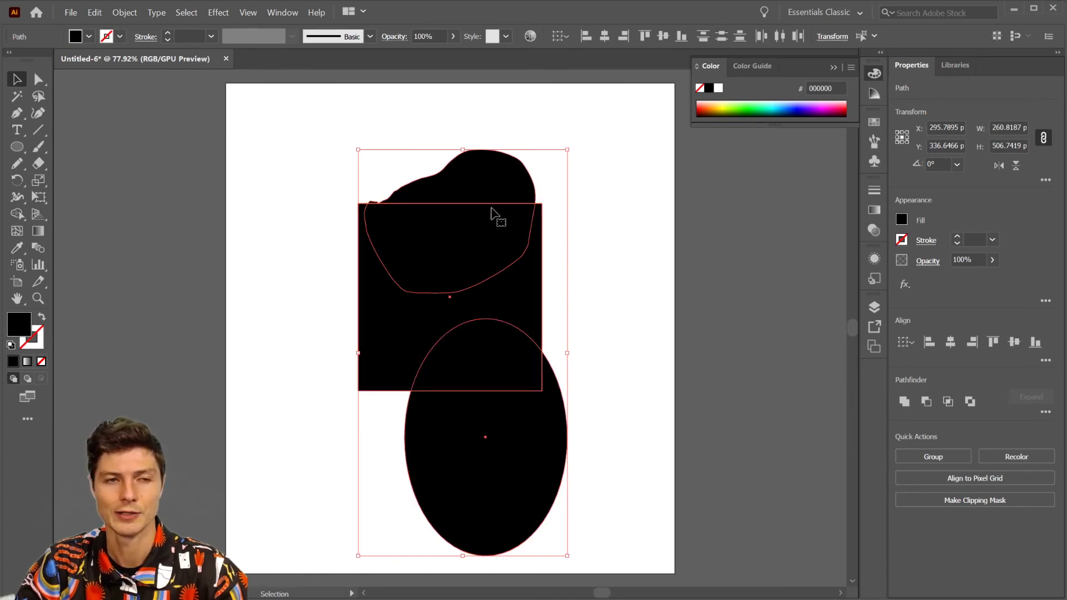
pyautogui.hotkey('ctrl', 'z')
pyautogui.click(497, 179)
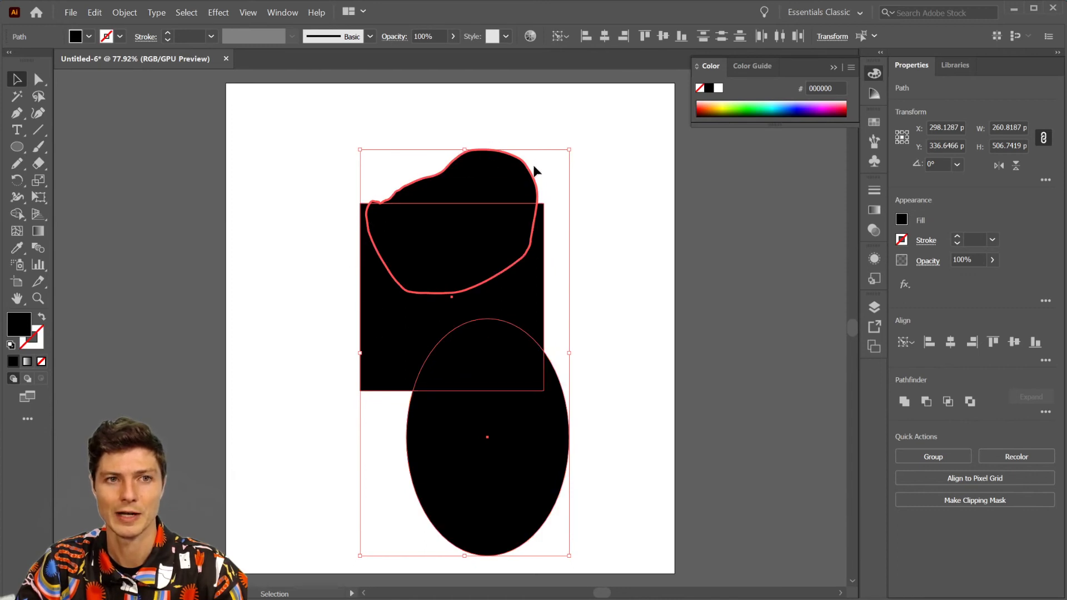
# - Centre the shapes horizontally on the blob, then align their right edges to it
pyautogui.click(949, 343)
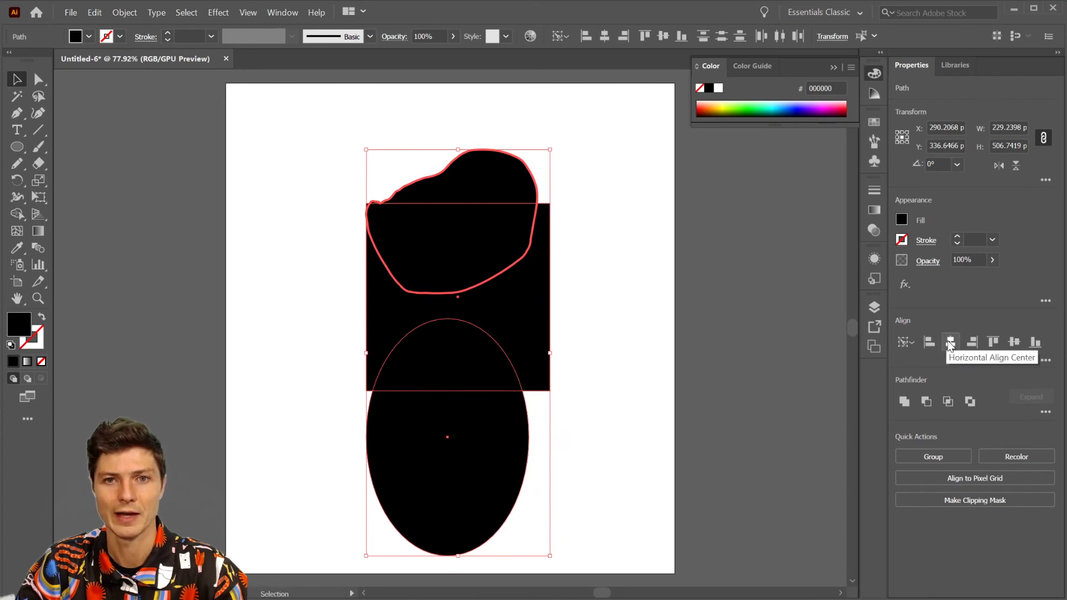
pyautogui.click(949, 343)
pyautogui.click(972, 341)
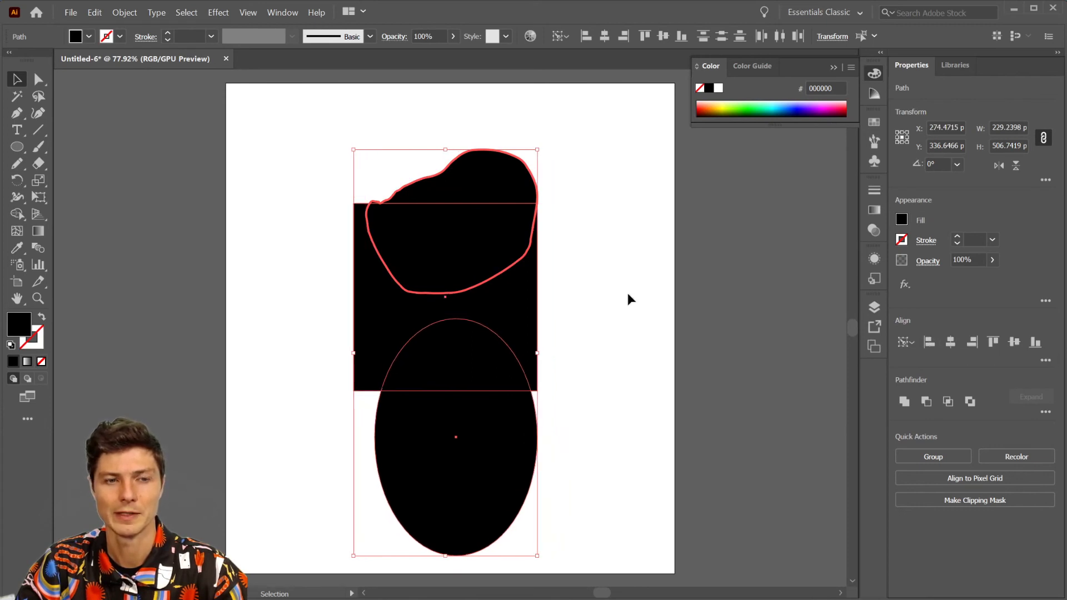
# - Spread the shapes apart, blob to upper right and rectangle over the ellipse, then select all three
pyautogui.click(603, 253)
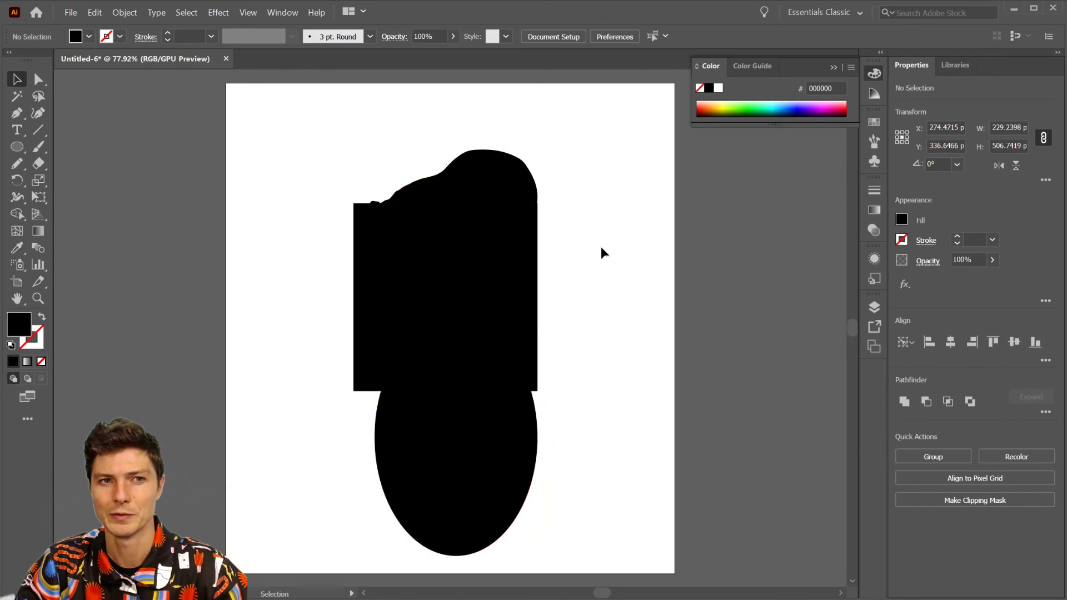
pyautogui.moveTo(444, 278); pyautogui.dragTo(280, 397)
pyautogui.moveTo(467, 241); pyautogui.dragTo(624, 195)
pyautogui.moveTo(301, 383); pyautogui.dragTo(390, 316)
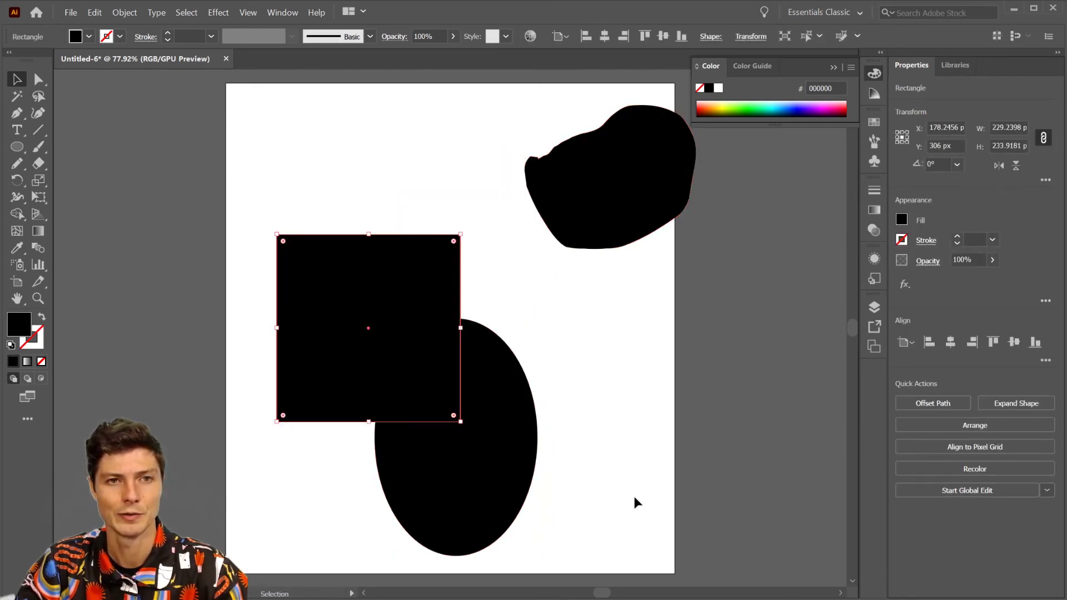
pyautogui.moveTo(644, 458); pyautogui.dragTo(409, 167)
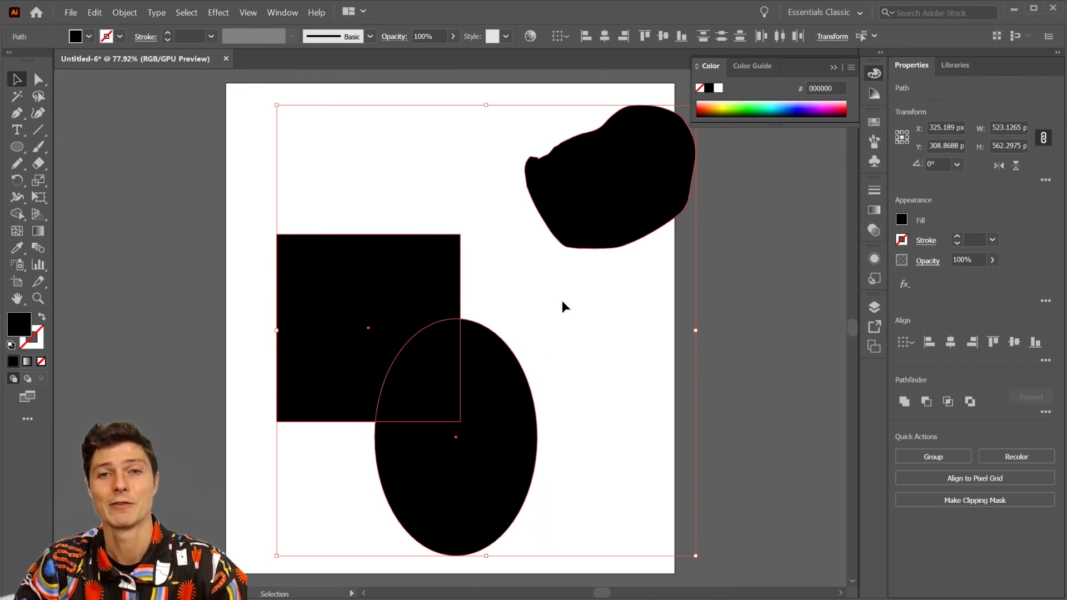
# - Horizontally centre the shapes on the key object with Horizontal Align Center
pyautogui.click(905, 343)
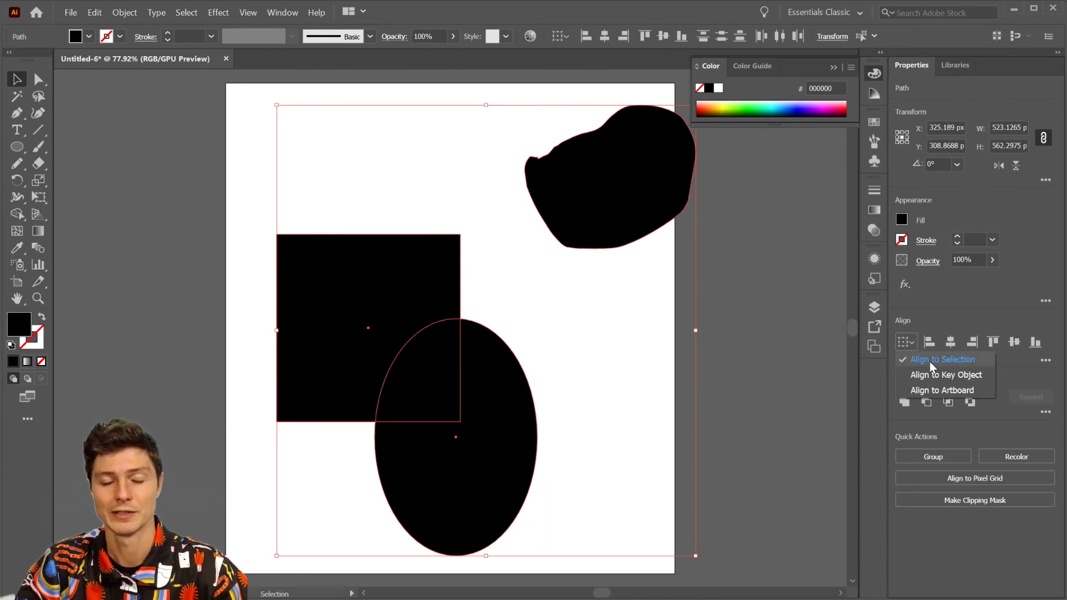
pyautogui.click(928, 362)
pyautogui.click(949, 341)
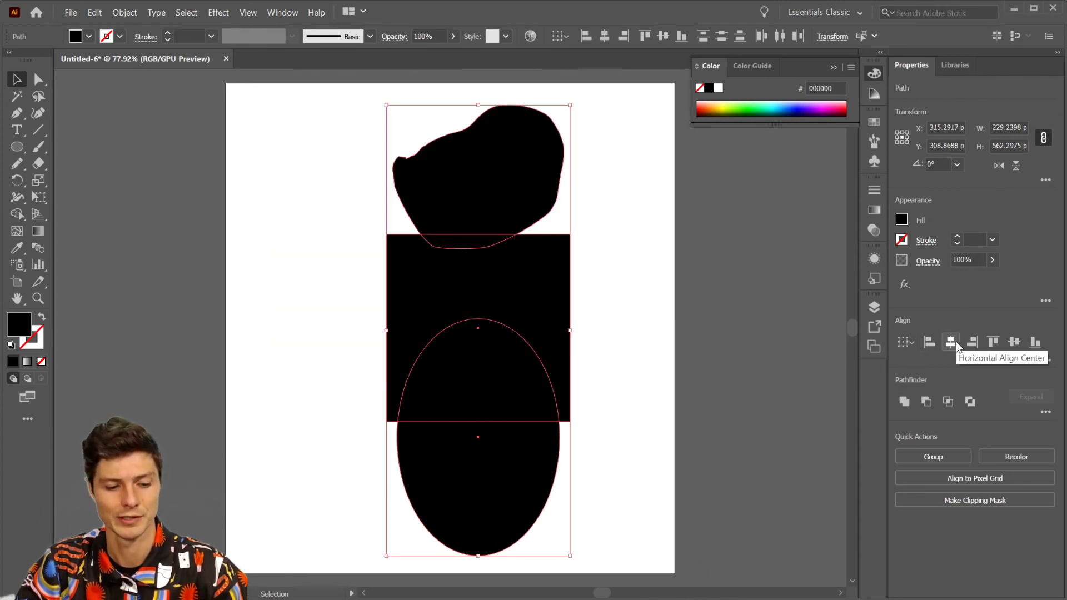
pyautogui.hotkey('ctrl', 'z')
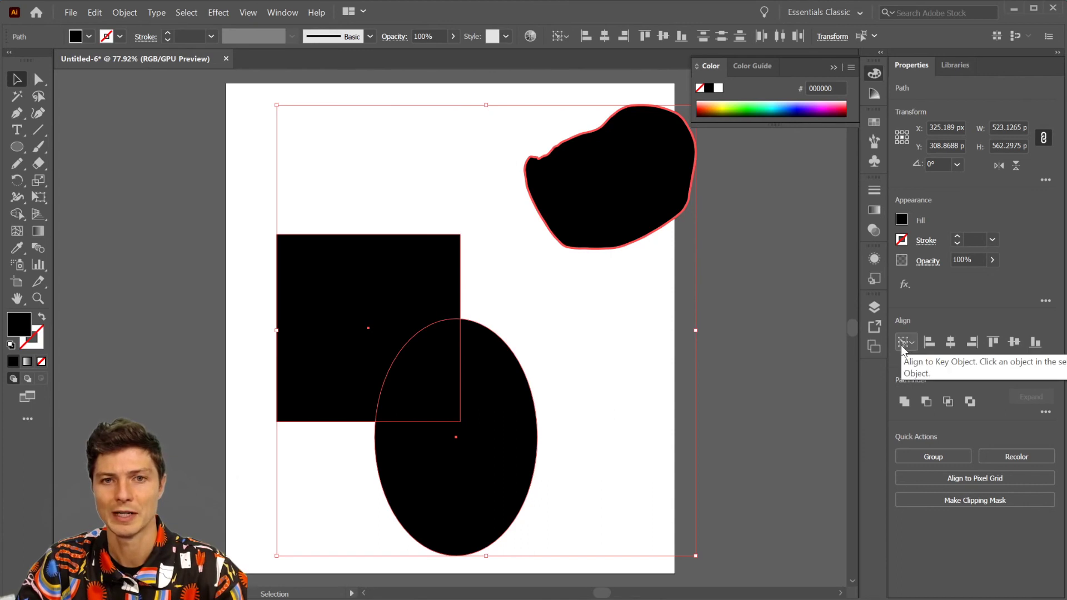
pyautogui.click(951, 344)
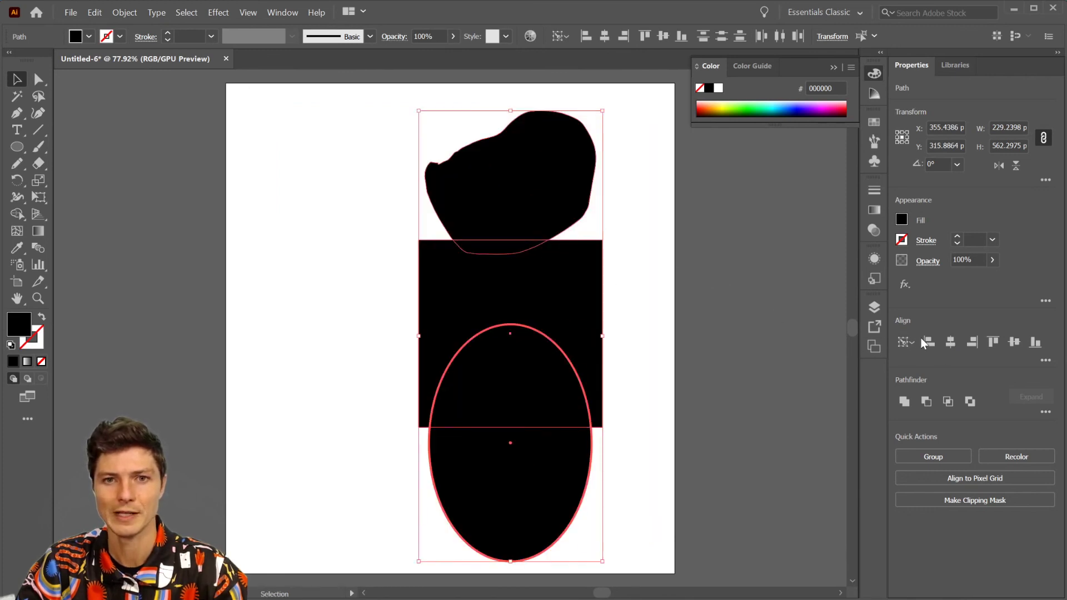
pyautogui.click(900, 343)
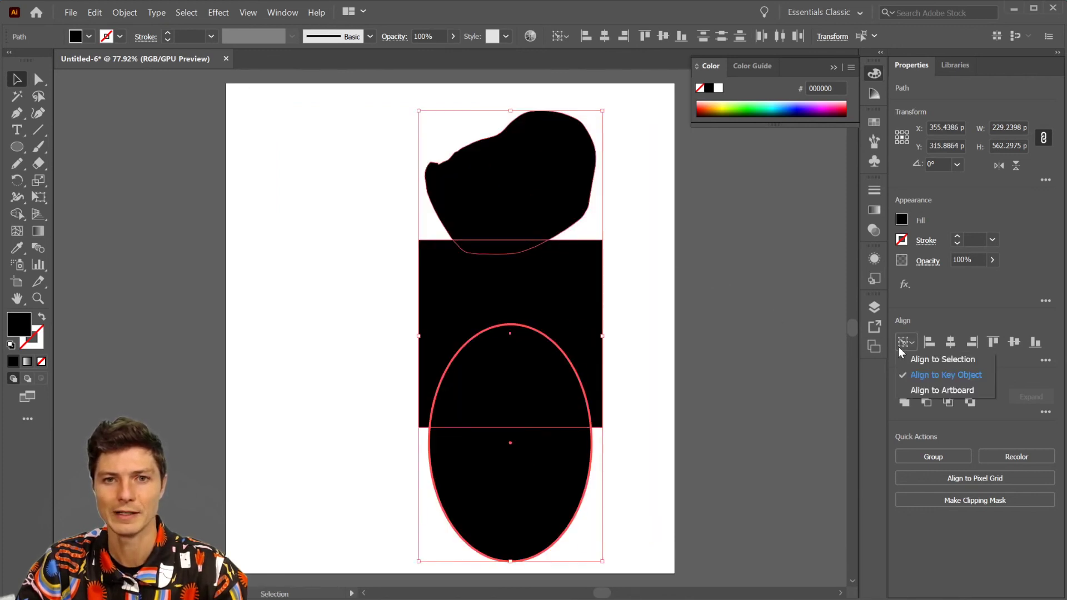
# - Align the shapes to the artboard, trying Left, Right, Center, Top, Bottom and Vertical Center
pyautogui.click(936, 390)
pyautogui.click(929, 342)
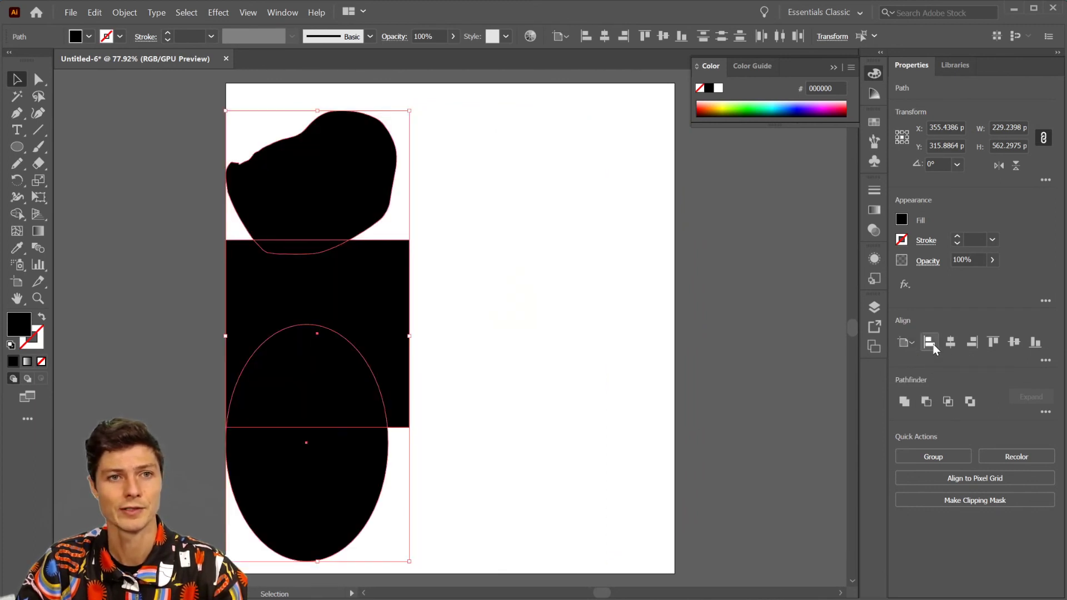
pyautogui.click(973, 344)
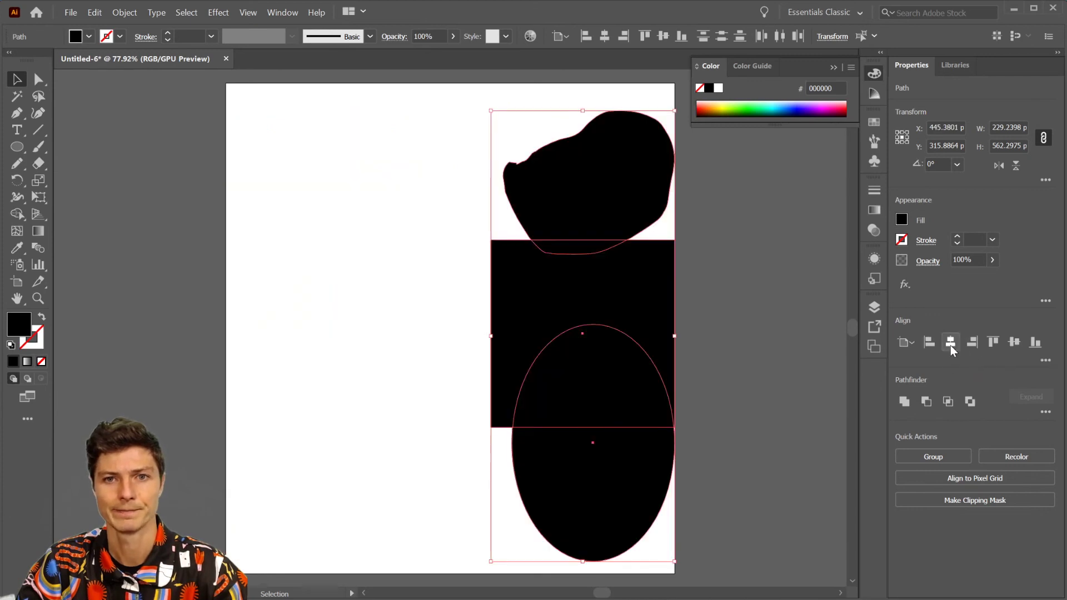
pyautogui.click(950, 345)
pyautogui.click(993, 343)
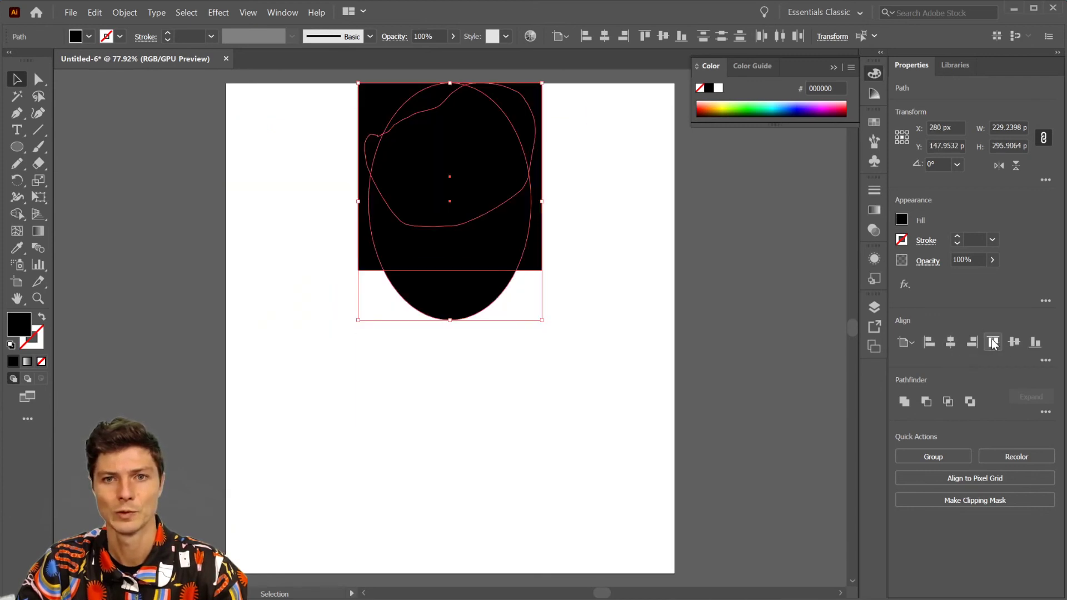
pyautogui.click(1032, 341)
pyautogui.click(1014, 344)
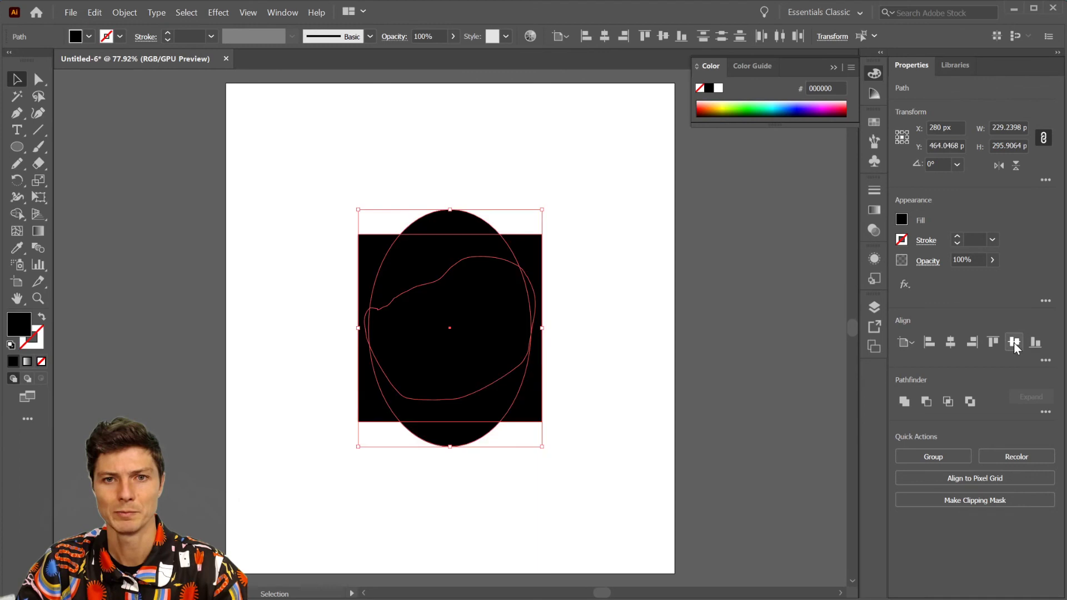
# - Select all the black shapes and delete them
pyautogui.click(622, 235)
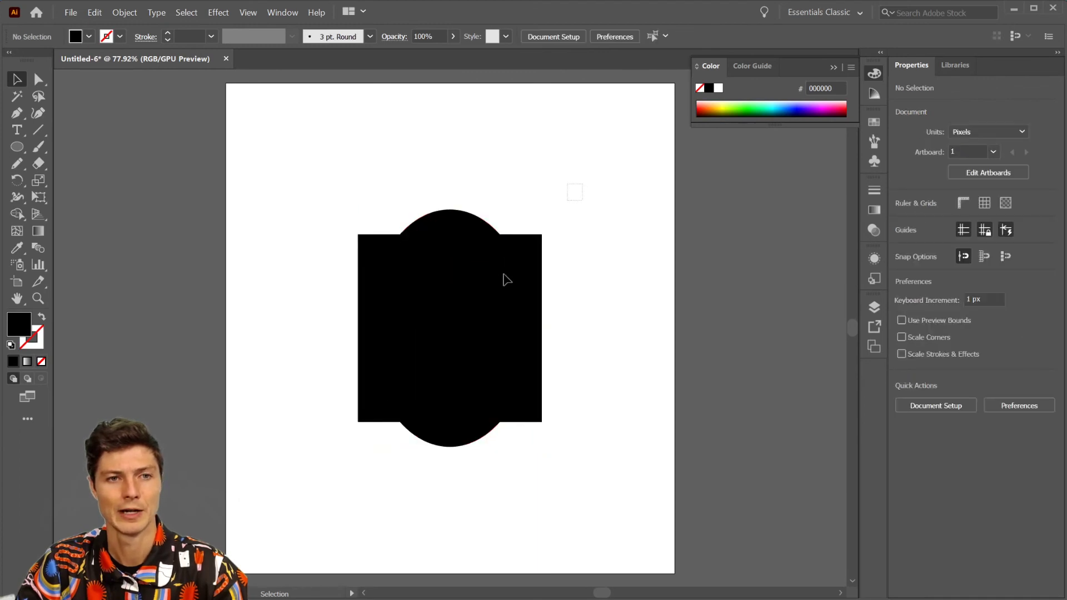
pyautogui.moveTo(506, 279); pyautogui.dragTo(295, 457)
pyautogui.press('Delete')
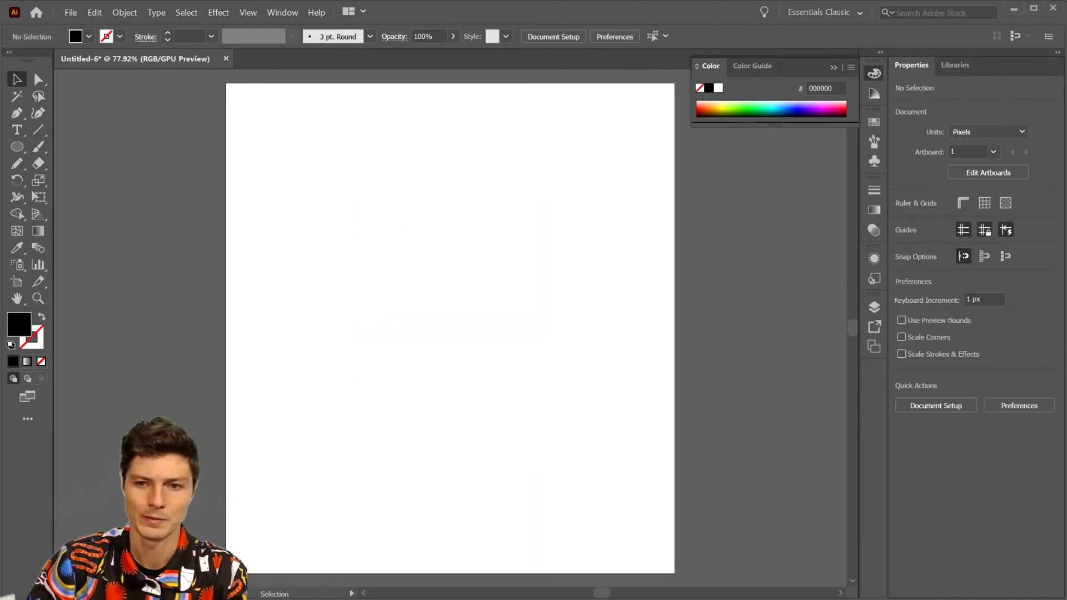